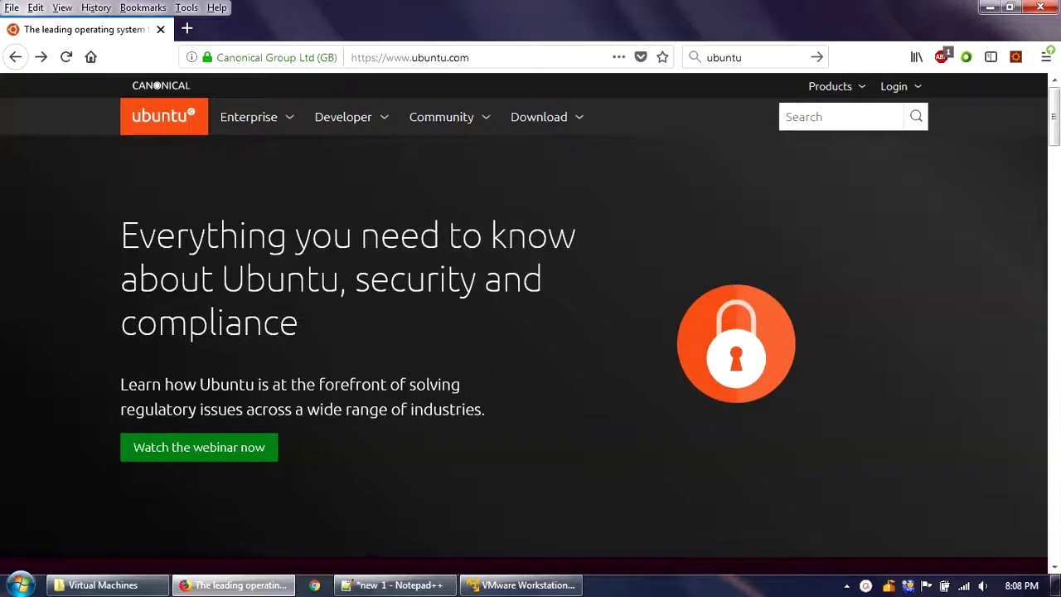
# Minimize the Firefox window showing the ubuntu.com homepage with Show desktop.
pyautogui.click(1056, 586)
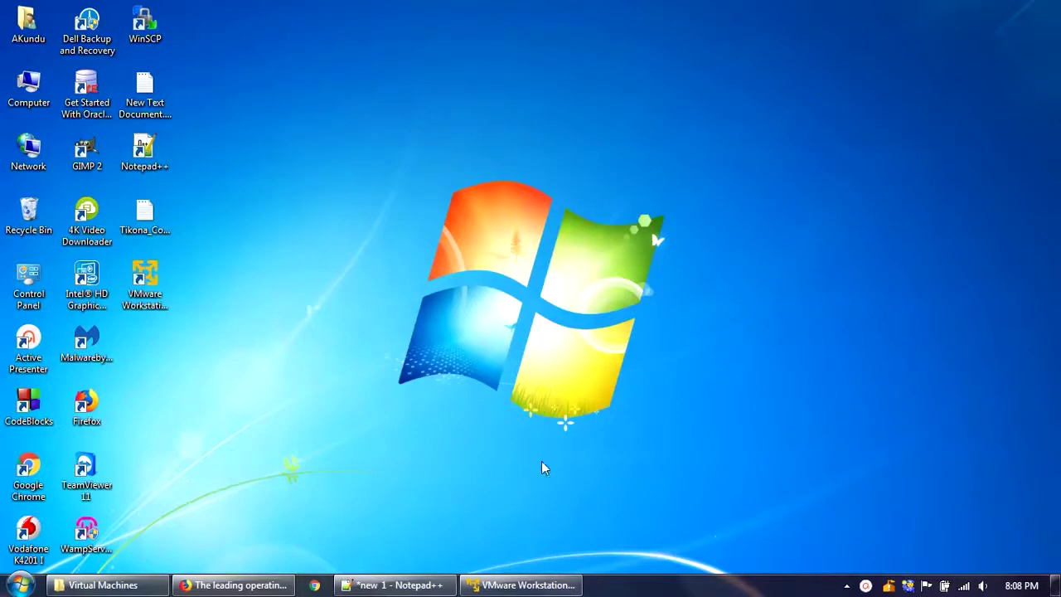
# Select the VMware Workstation 15 Player shortcut, then restore Firefox from the taskbar.
pyautogui.click(170, 294)
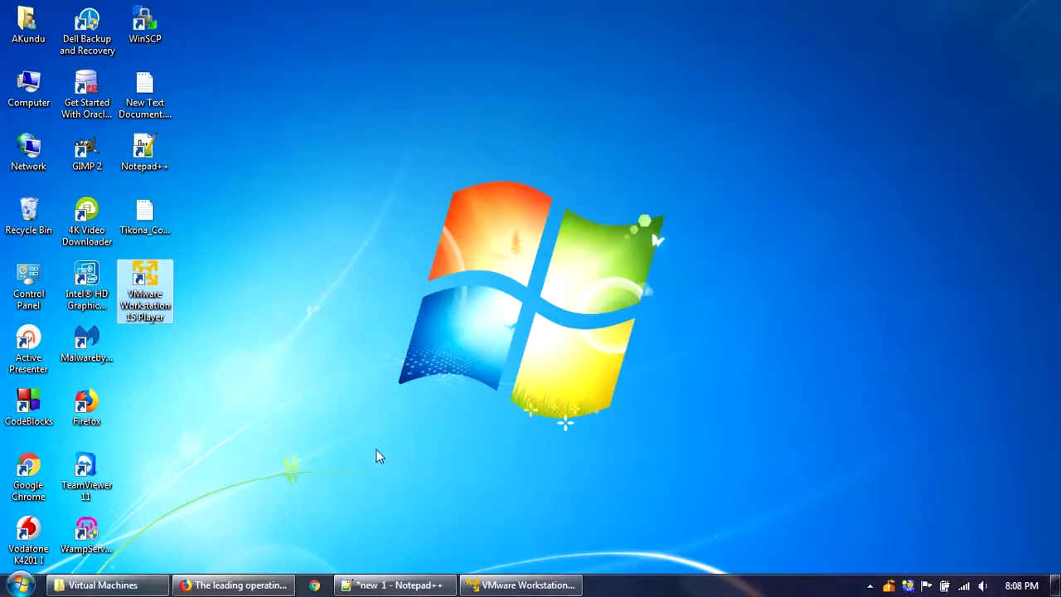
pyautogui.click(236, 585)
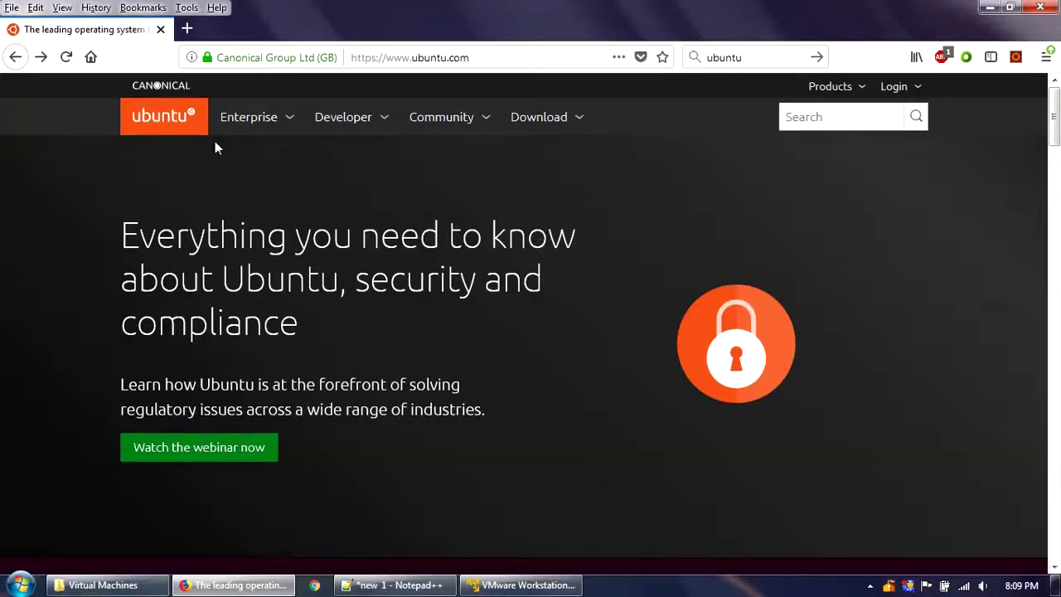
# Pick Ubuntu Desktop 18.04 LTS from the ubuntu.com Download menu and cancel the ISO save prompt.
pyautogui.click(419, 58)
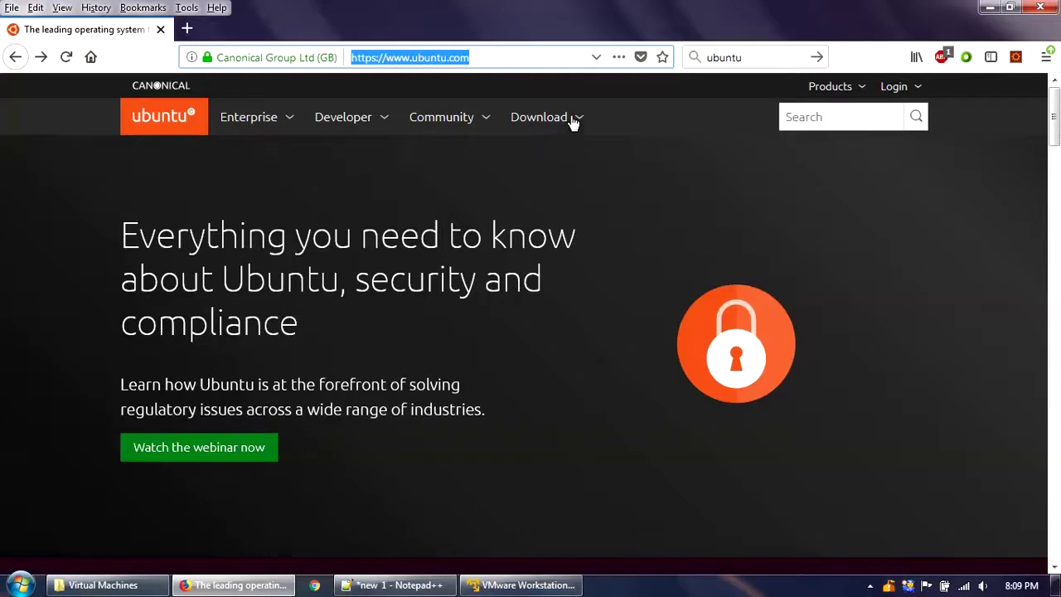
pyautogui.click(541, 117)
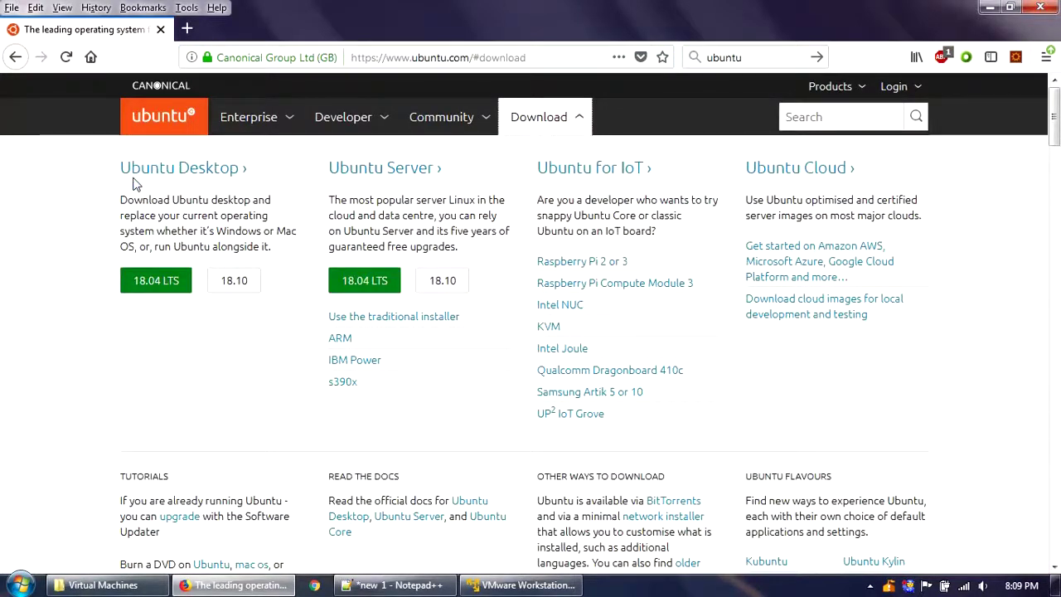
pyautogui.click(160, 283)
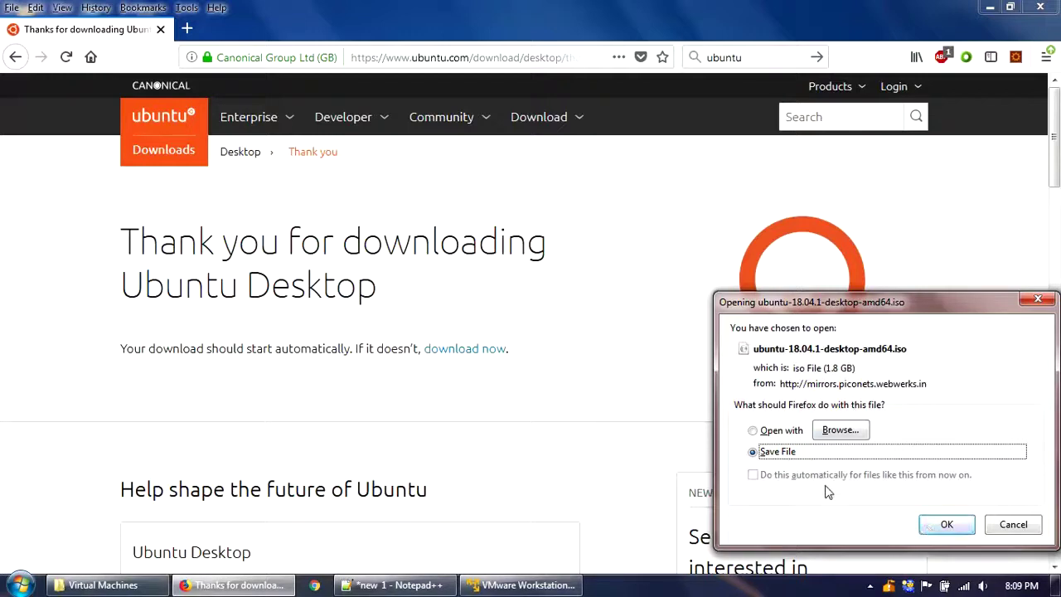
pyautogui.click(1013, 523)
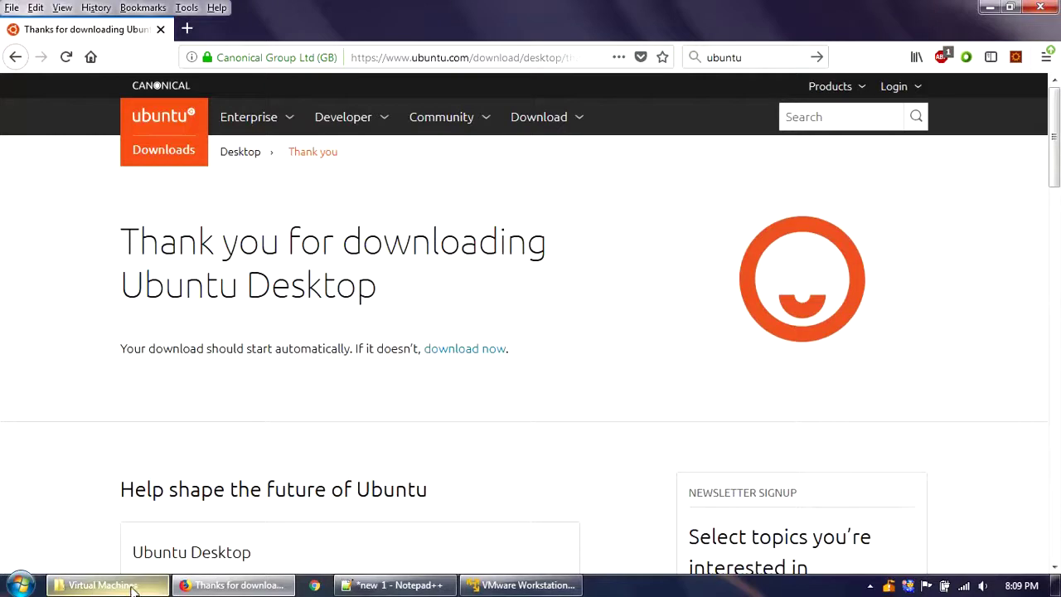
# Check ubuntu-18.04.1-desktop-amd64.iso in the Virtual Machines folder, then show the desktop.
pyautogui.click(103, 586)
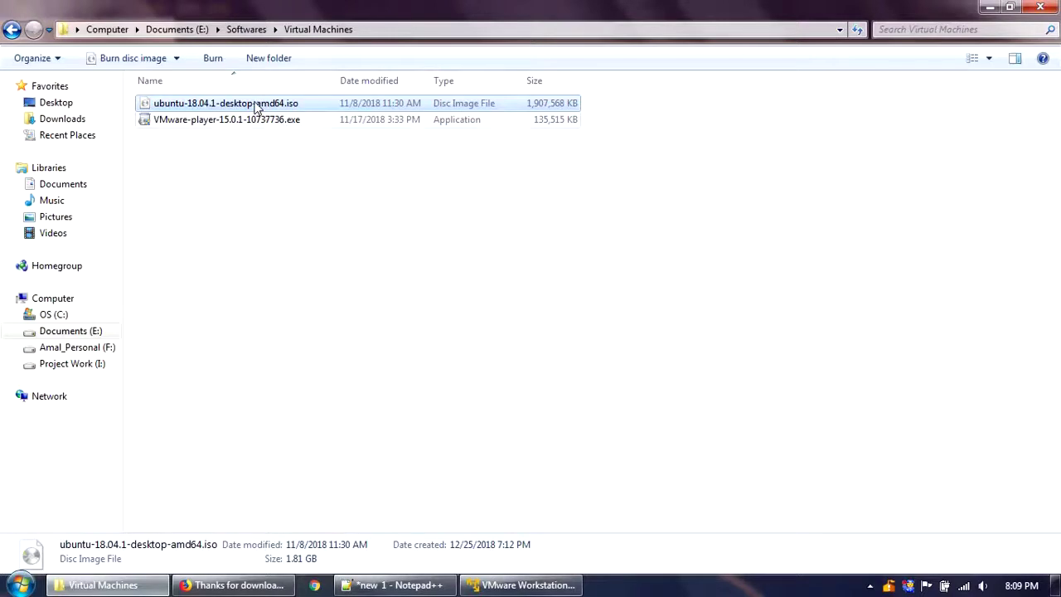
pyautogui.press('super+d')
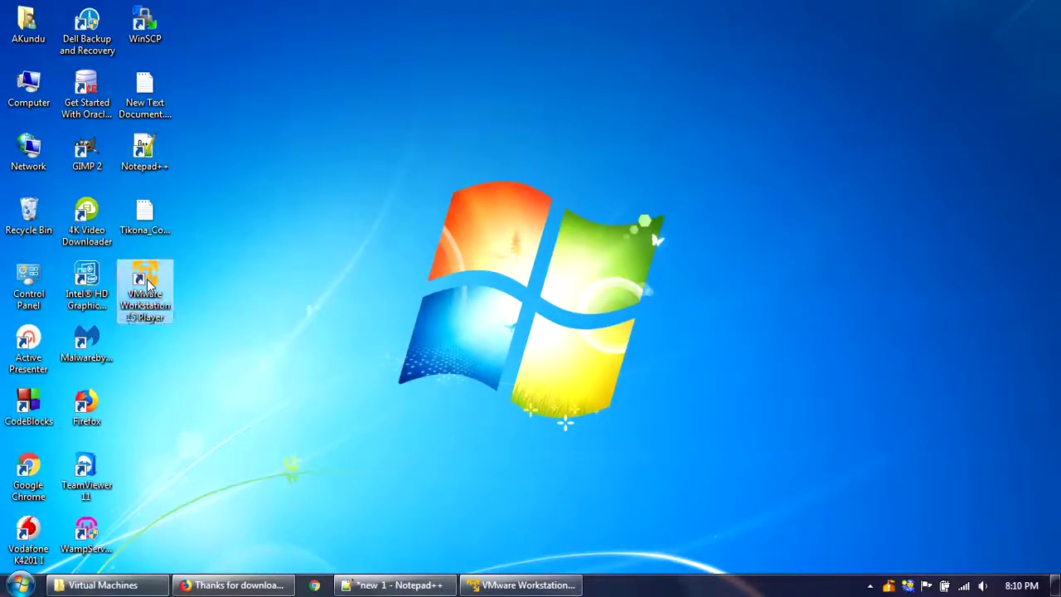
# Start a new virtual machine in VMware Player, choosing to install the operating system later.
pyautogui.click(521, 585)
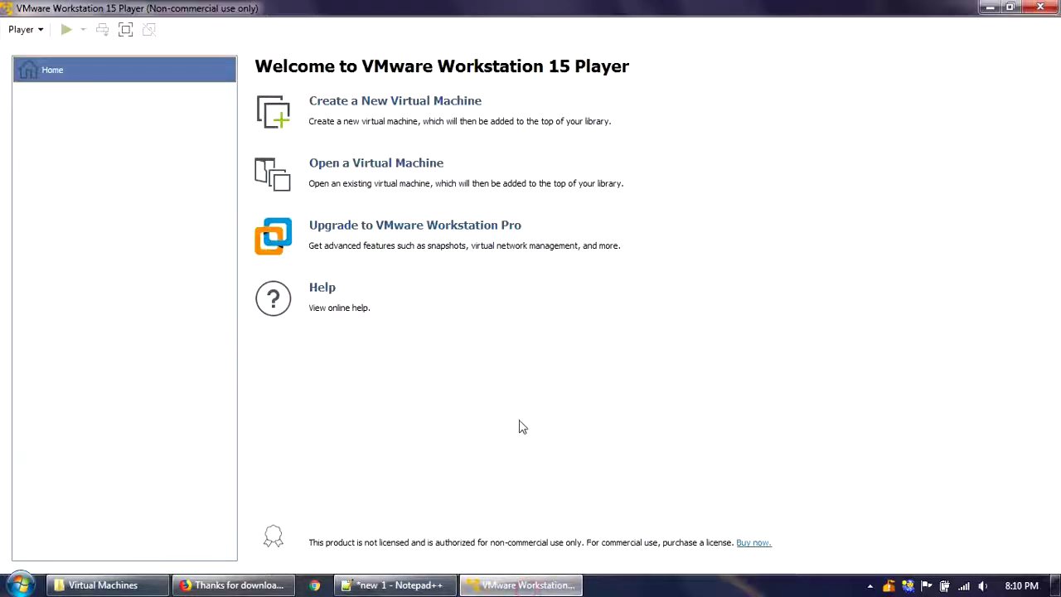
pyautogui.click(412, 105)
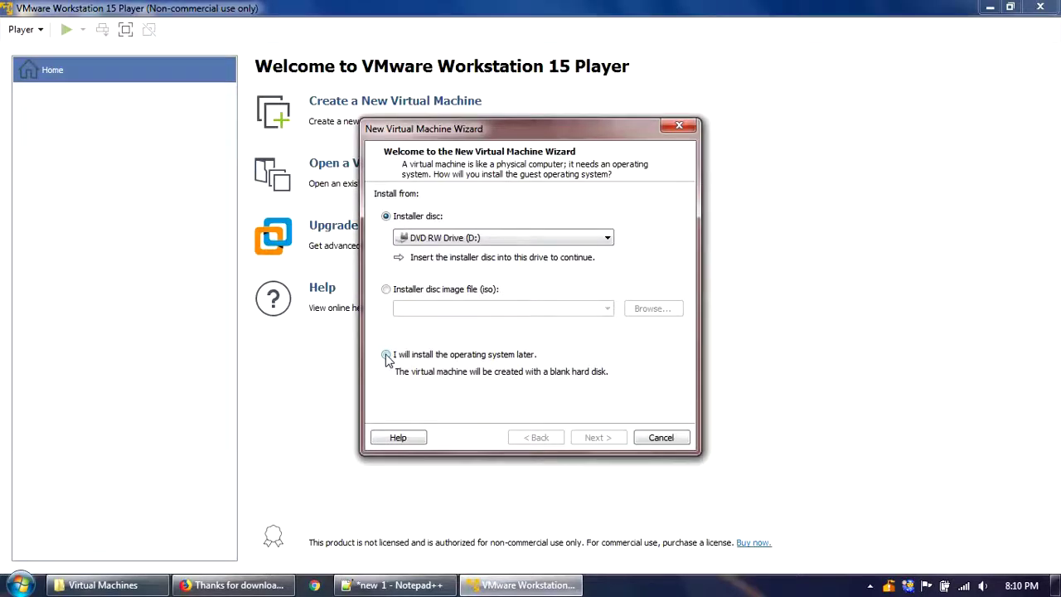
pyautogui.click(386, 355)
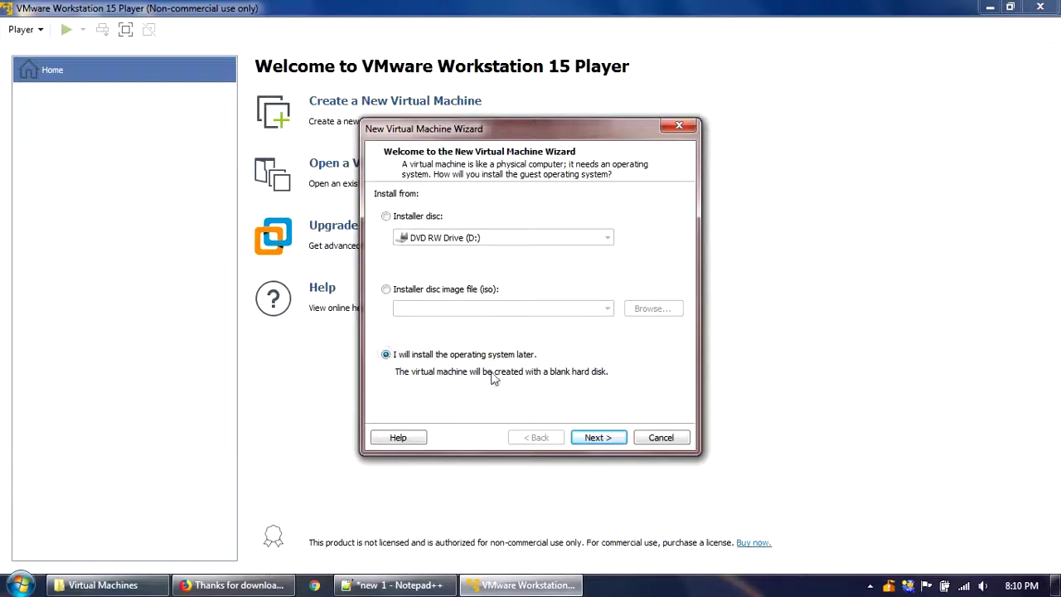
pyautogui.click(603, 437)
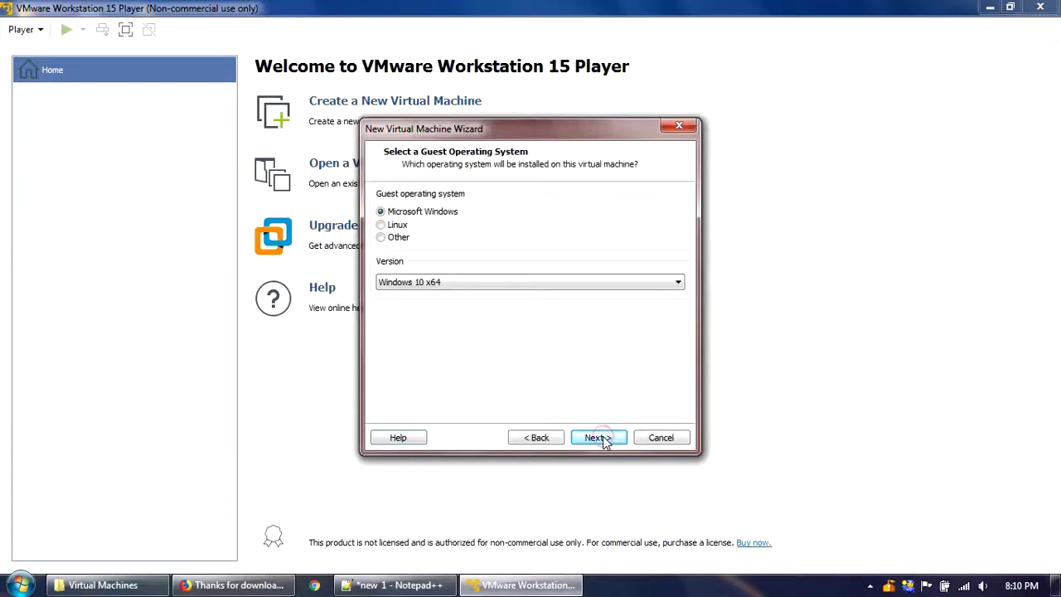
# Set the guest operating system to Linux, version Ubuntu 64-bit.
pyautogui.click(384, 228)
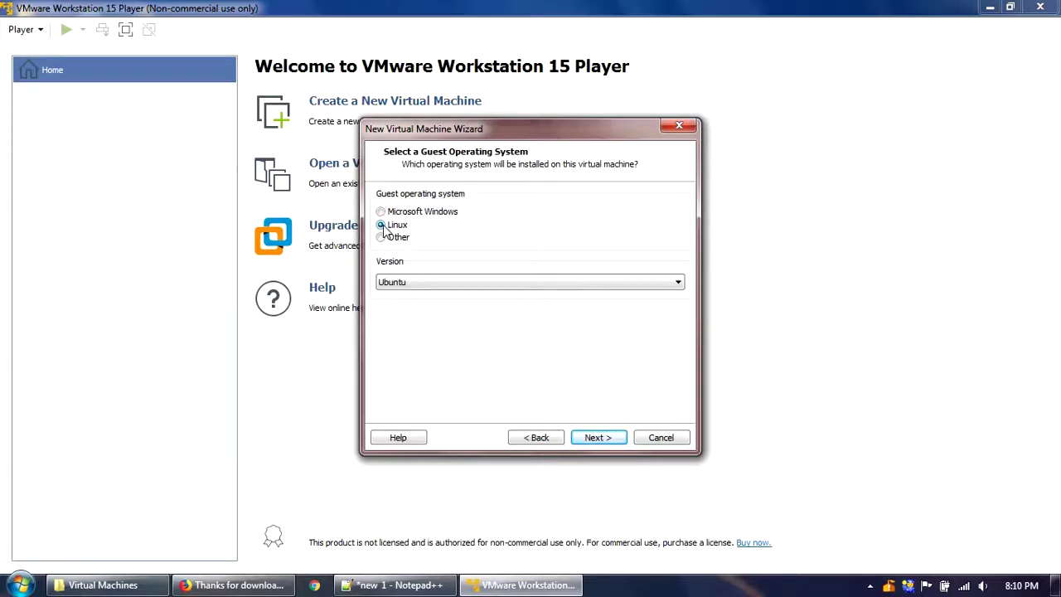
pyautogui.click(507, 283)
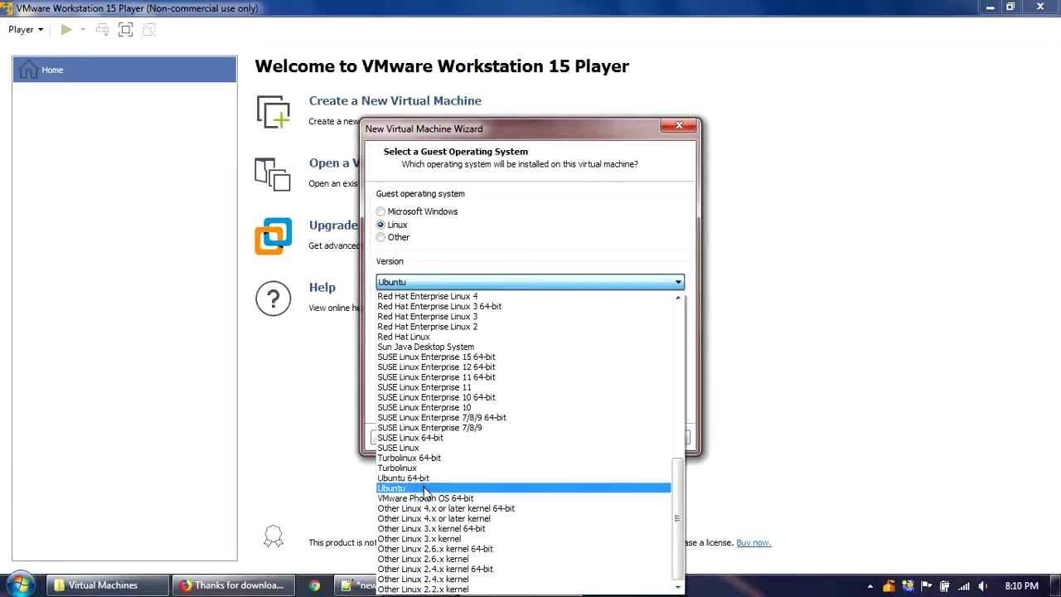
pyautogui.click(423, 478)
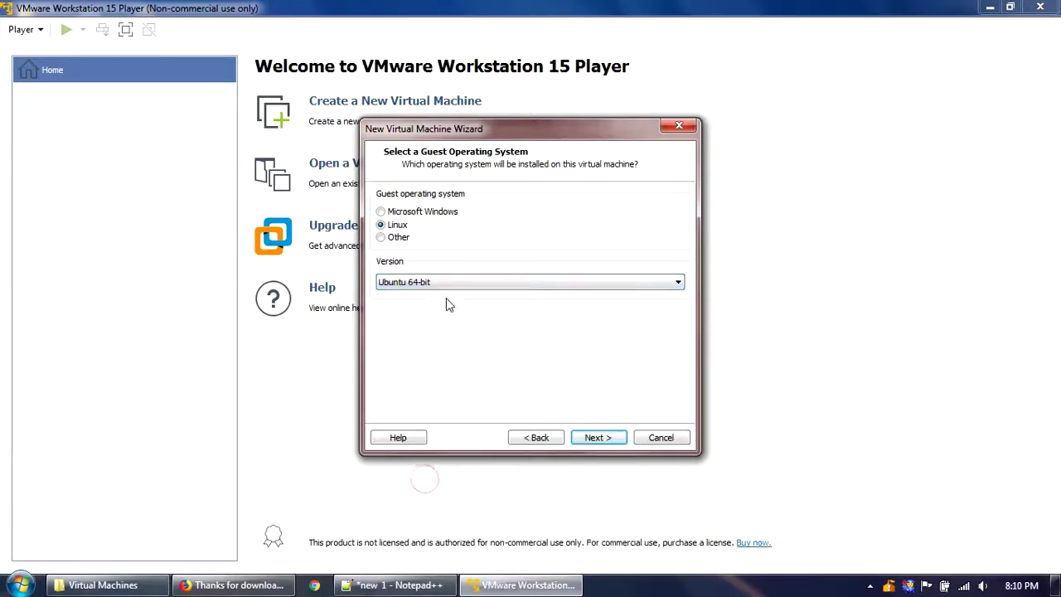
pyautogui.click(601, 438)
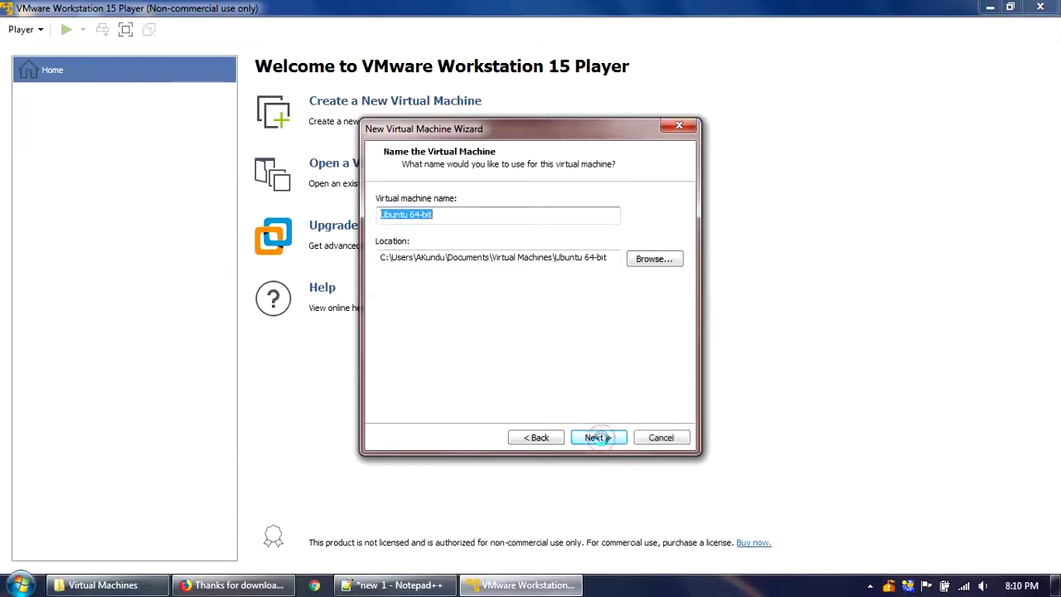
# Keep the VM name Ubuntu 64-bit and the default storage location.
pyautogui.click(449, 214)
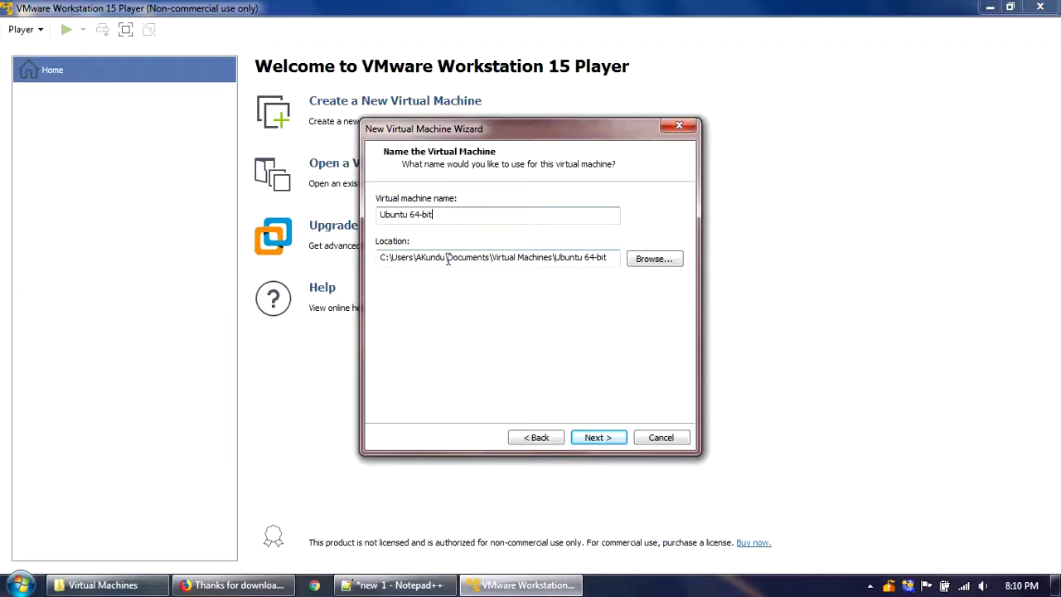
pyautogui.click(613, 257)
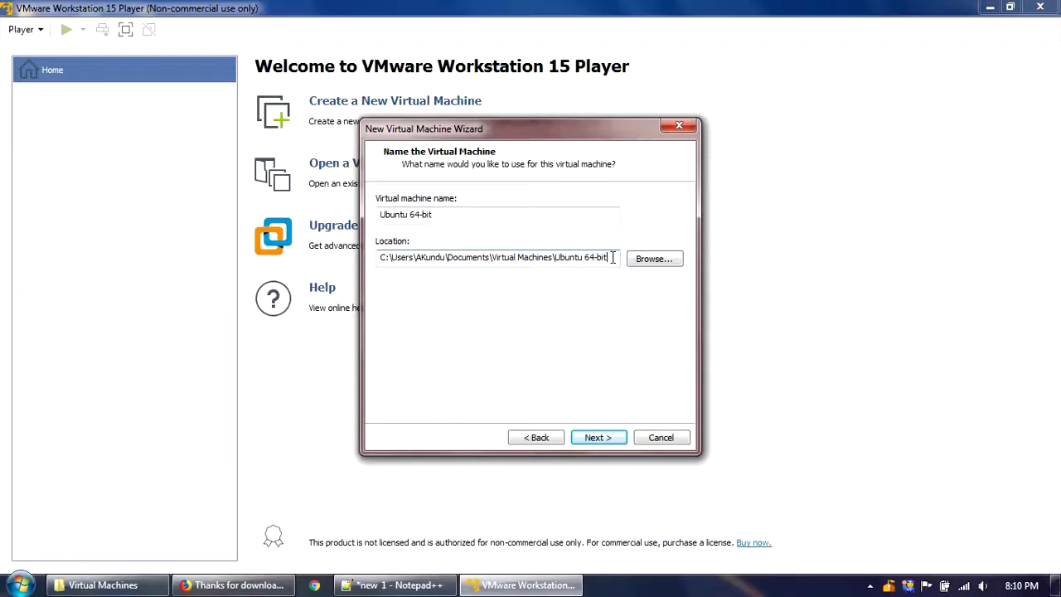
pyautogui.click(597, 437)
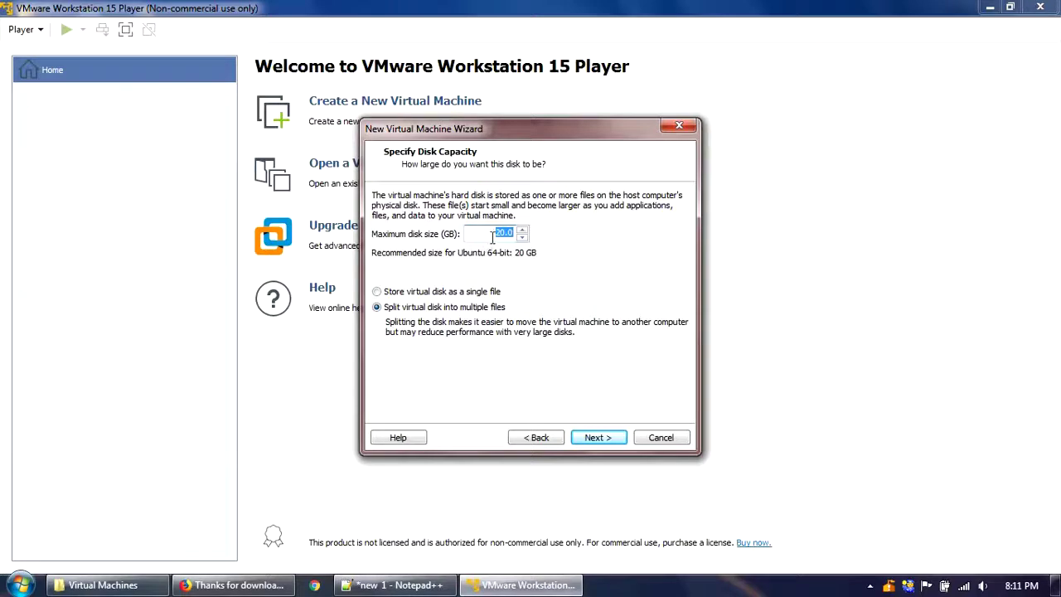
# Set a 30 GB maximum disk size stored as a single file.
pyautogui.write('20')
pyautogui.press('BackSpace')
pyautogui.write('3')
pyautogui.click(405, 296)
pyautogui.click(598, 438)
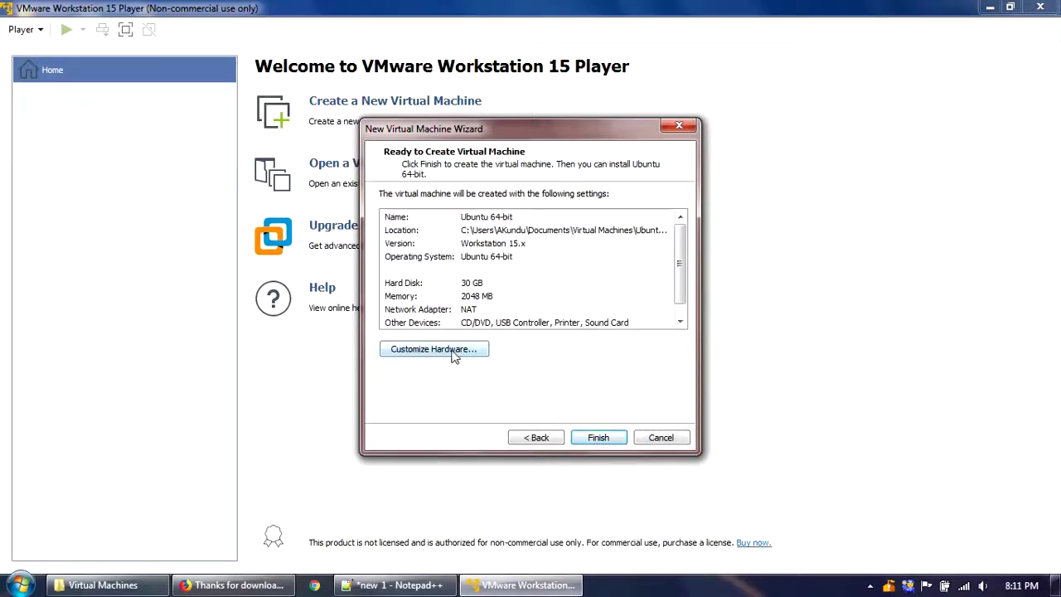
# In Customize Hardware, raise the VM memory to 4096 MB.
pyautogui.moveTo(682, 243)
pyautogui.mouseDown()
pyautogui.moveTo(681, 264)
pyautogui.moveTo(680, 247)
pyautogui.mouseUp()
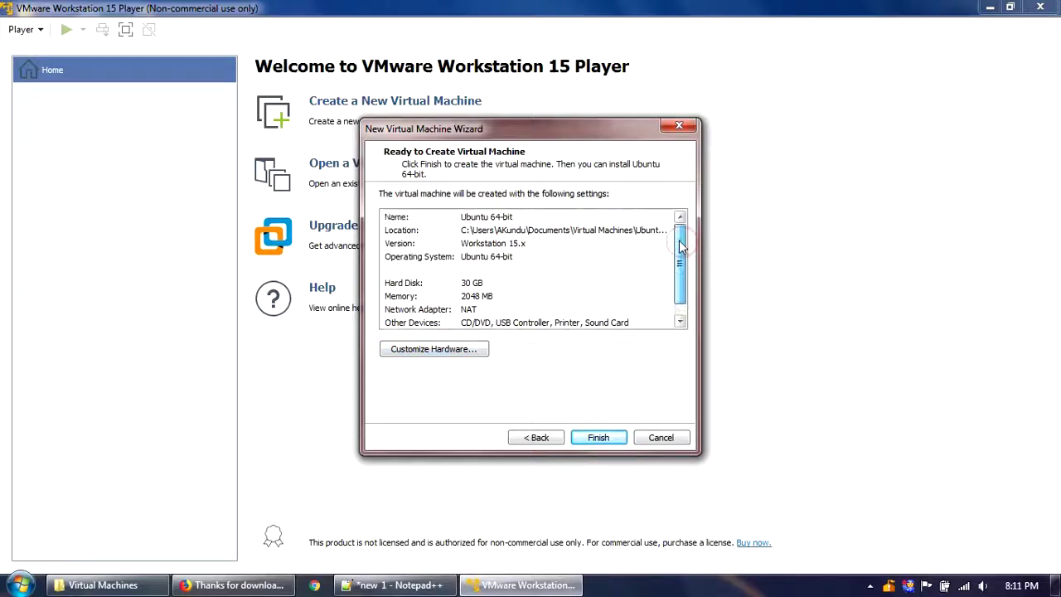
pyautogui.click(434, 349)
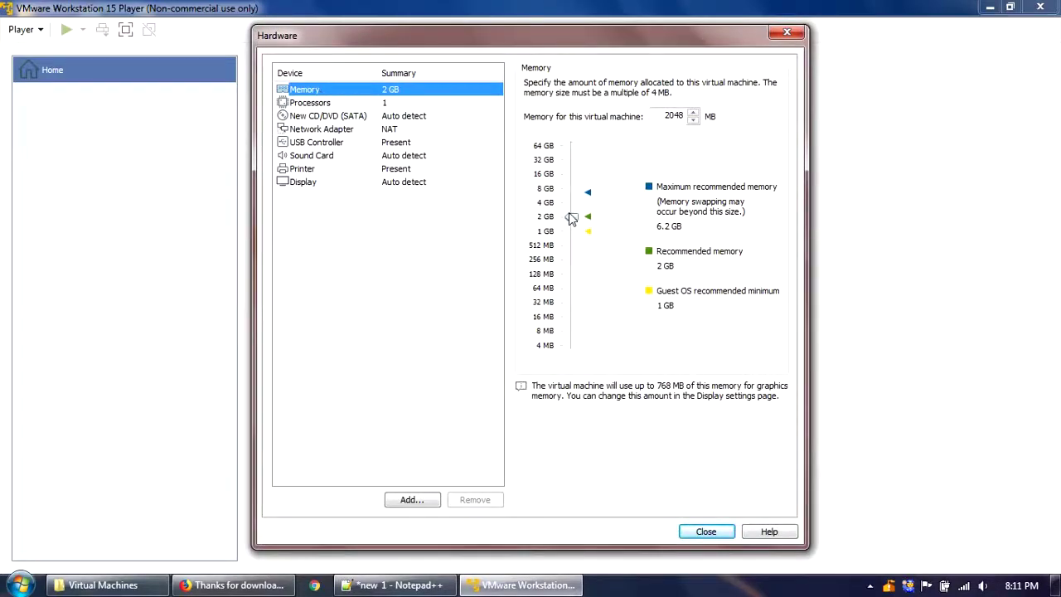
pyautogui.click(571, 218)
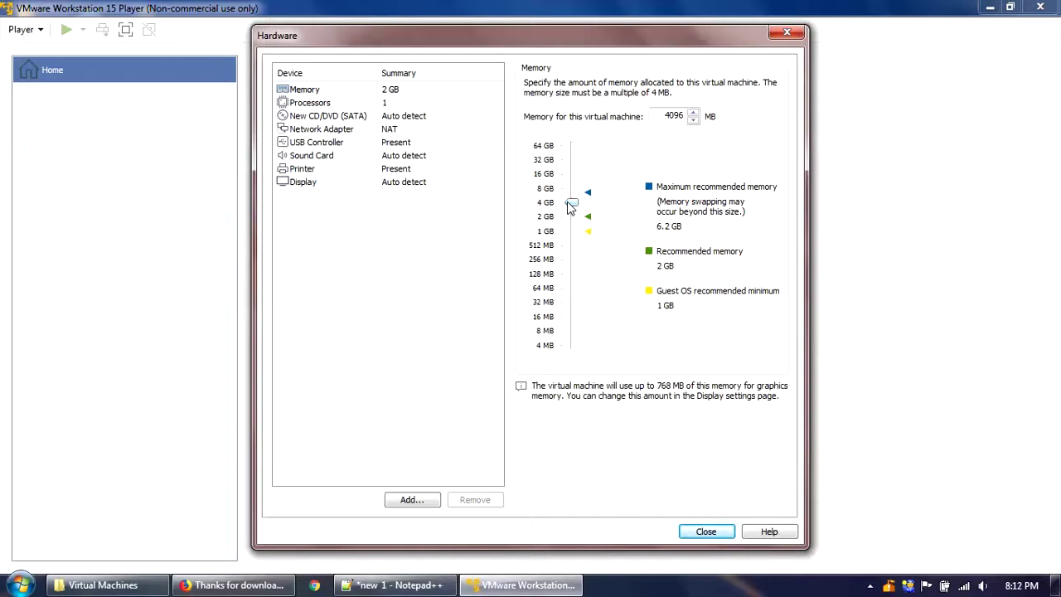
pyautogui.click(316, 105)
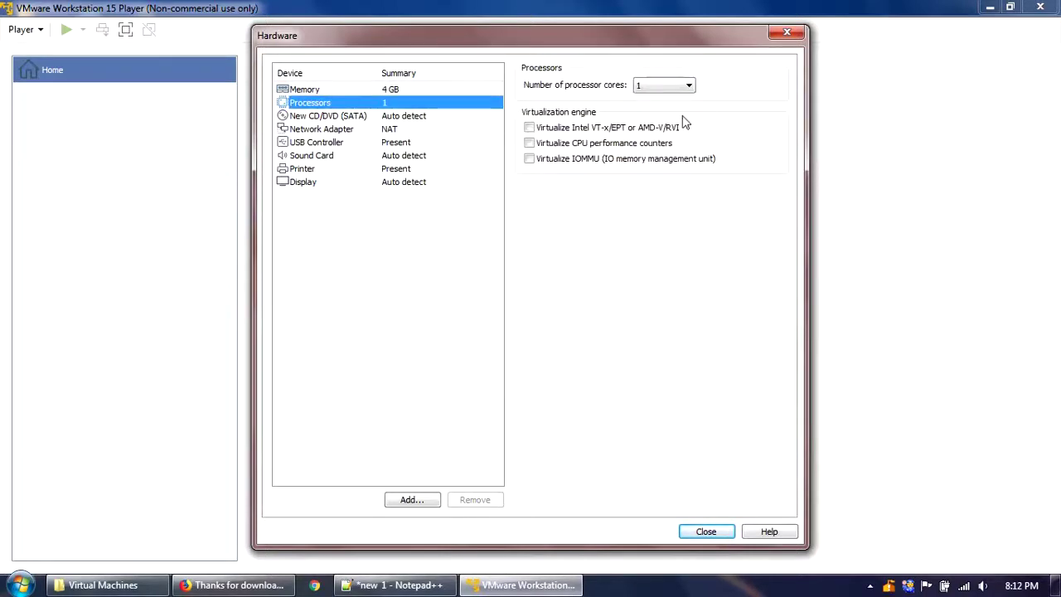
# Attach ubuntu-18.04.1-desktop-amd64.iso as the CD/DVD image and close the hardware settings.
pyautogui.press('Down')
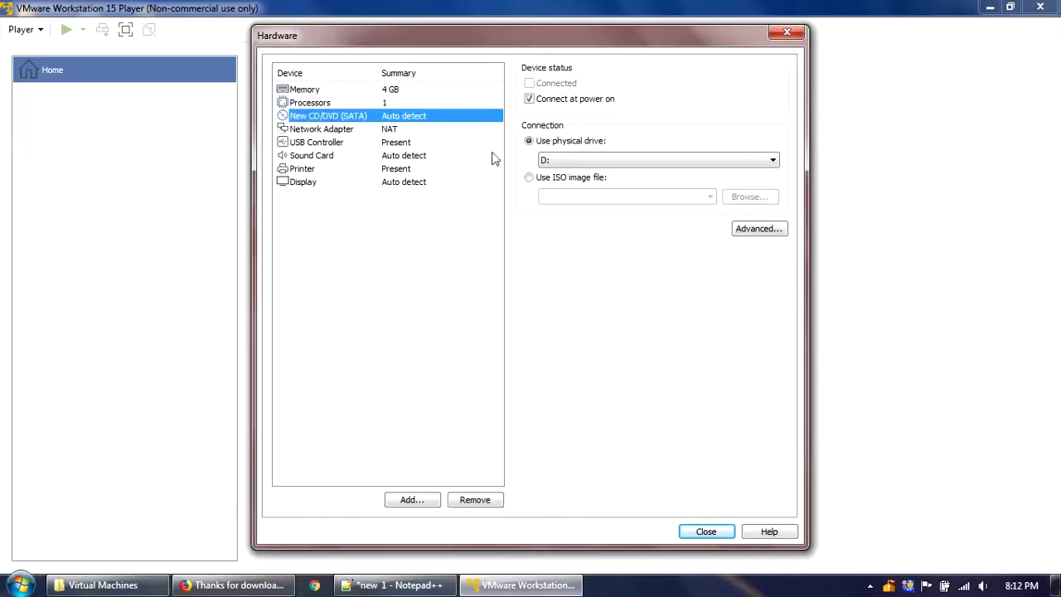
pyautogui.click(554, 183)
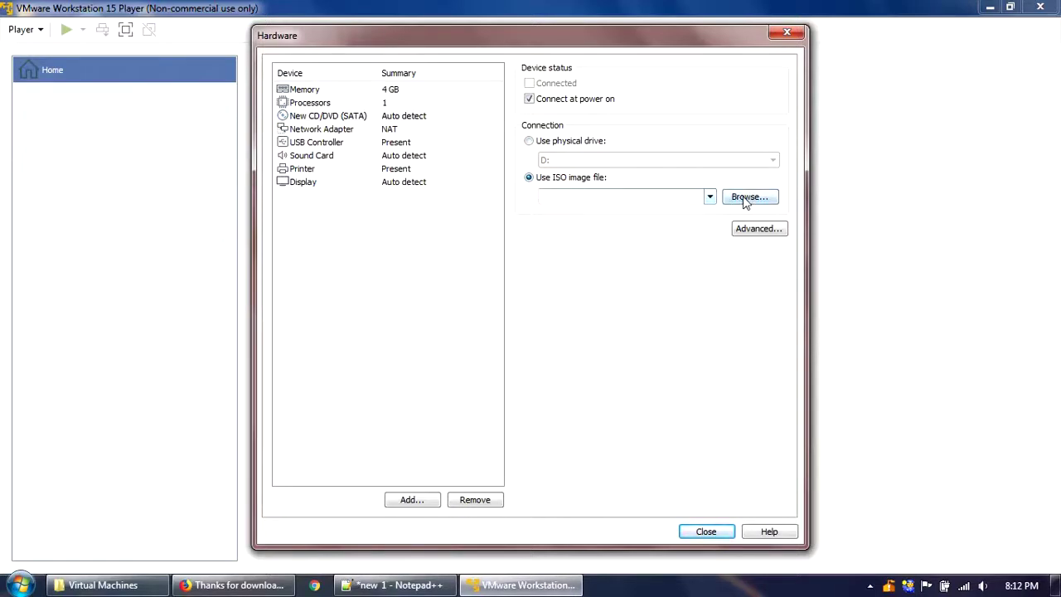
pyautogui.click(745, 202)
pyautogui.click(514, 157)
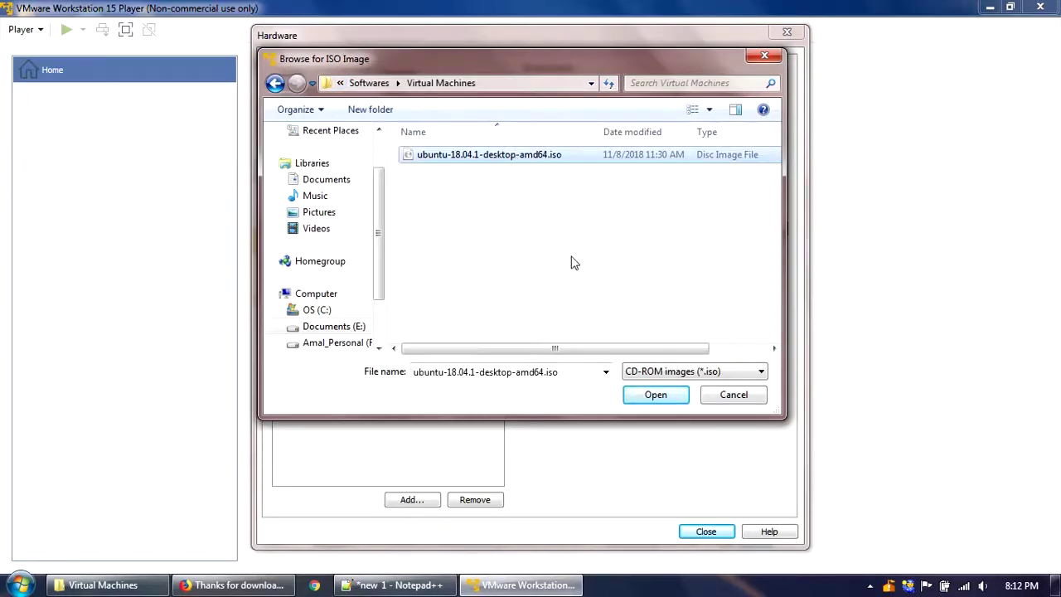
pyautogui.click(656, 396)
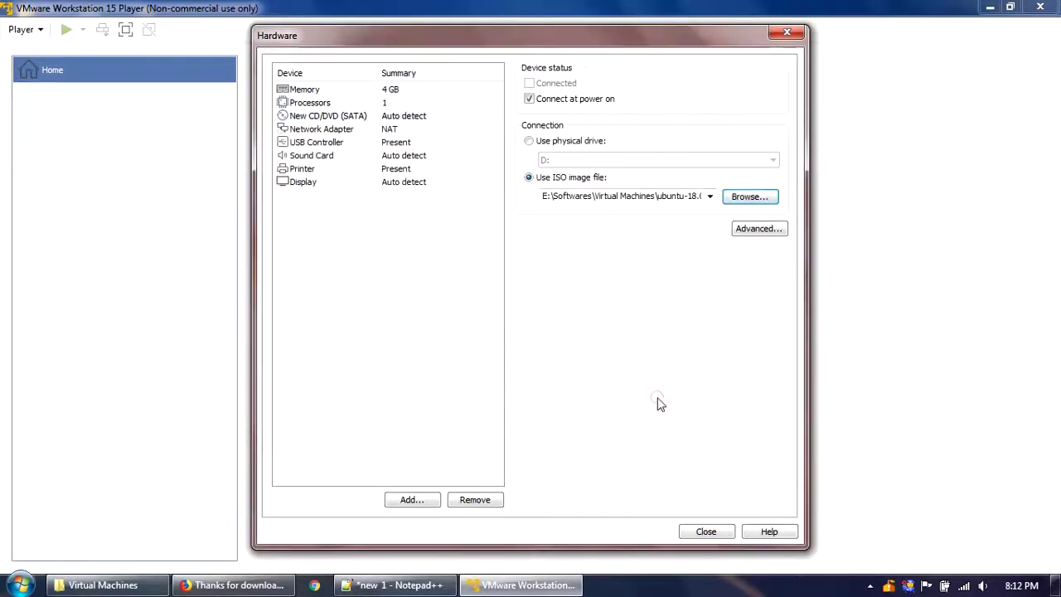
pyautogui.click(313, 132)
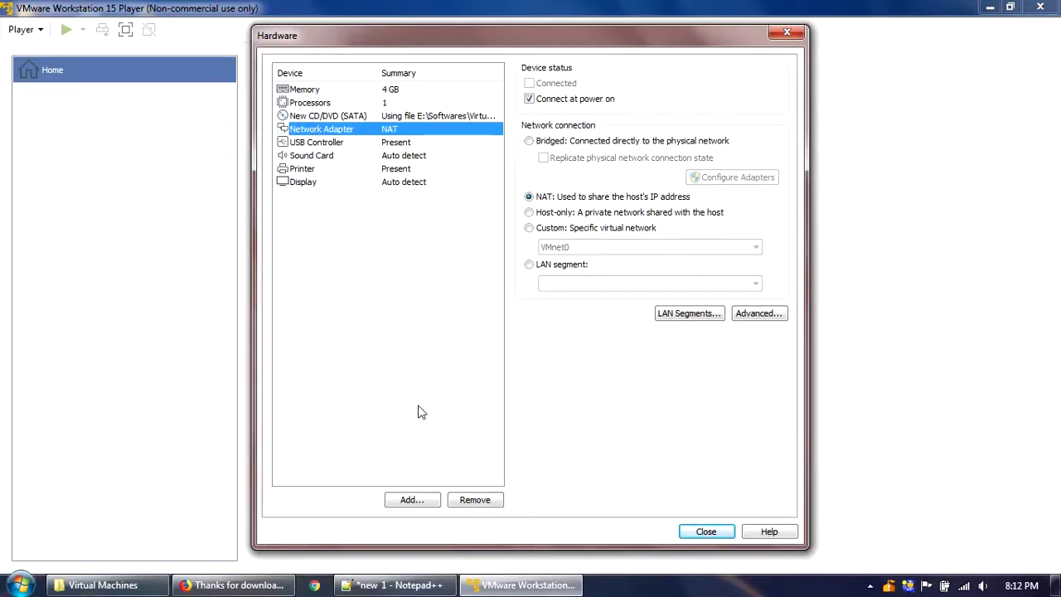
pyautogui.click(703, 532)
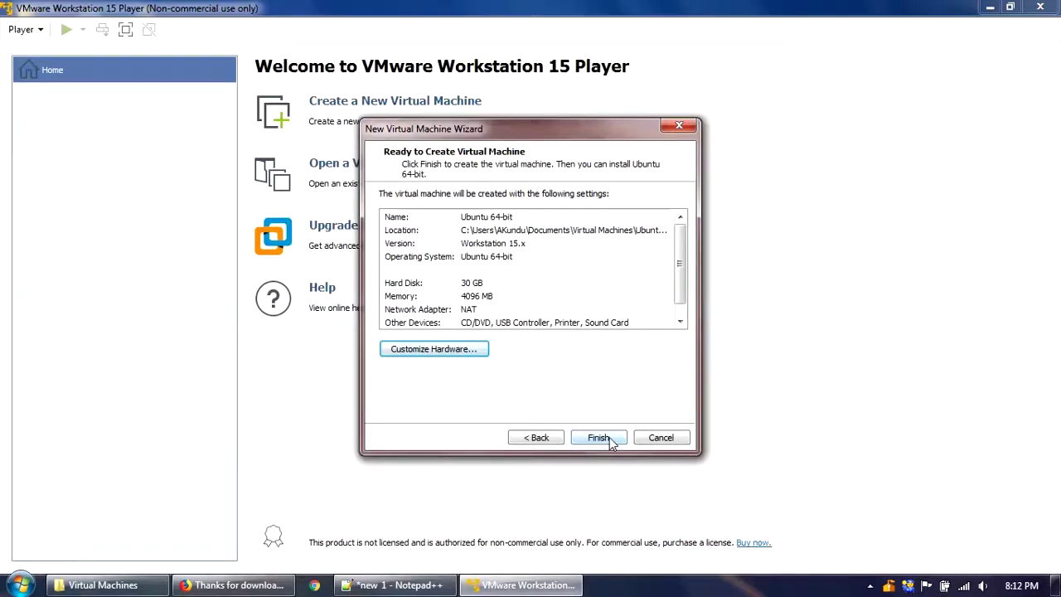
# Create the virtual machine, then give it 2 processor cores in its settings.
pyautogui.click(610, 437)
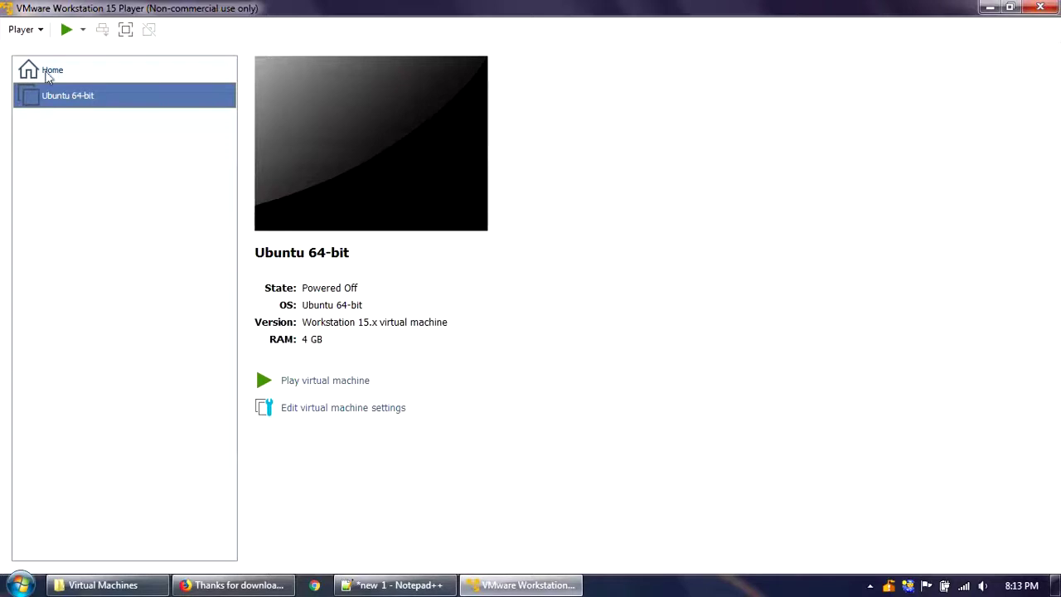
pyautogui.click(358, 417)
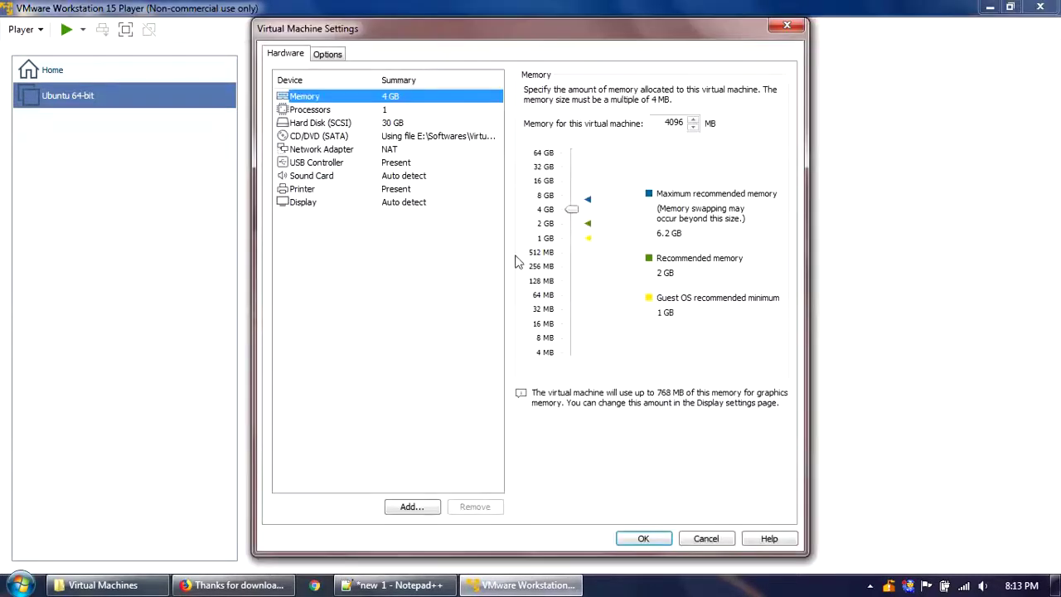
pyautogui.click(348, 113)
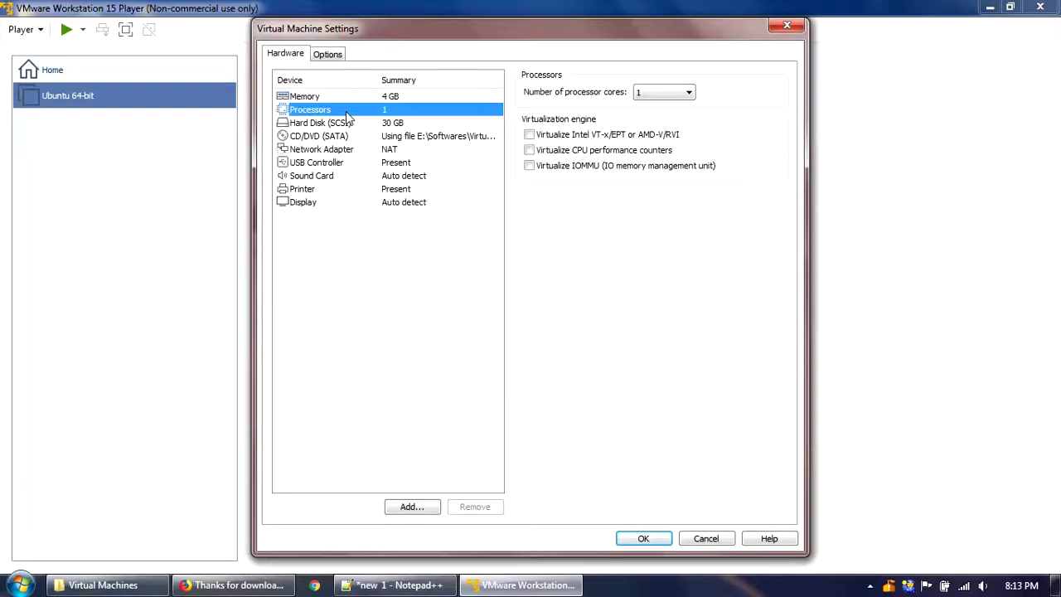
pyautogui.click(660, 92)
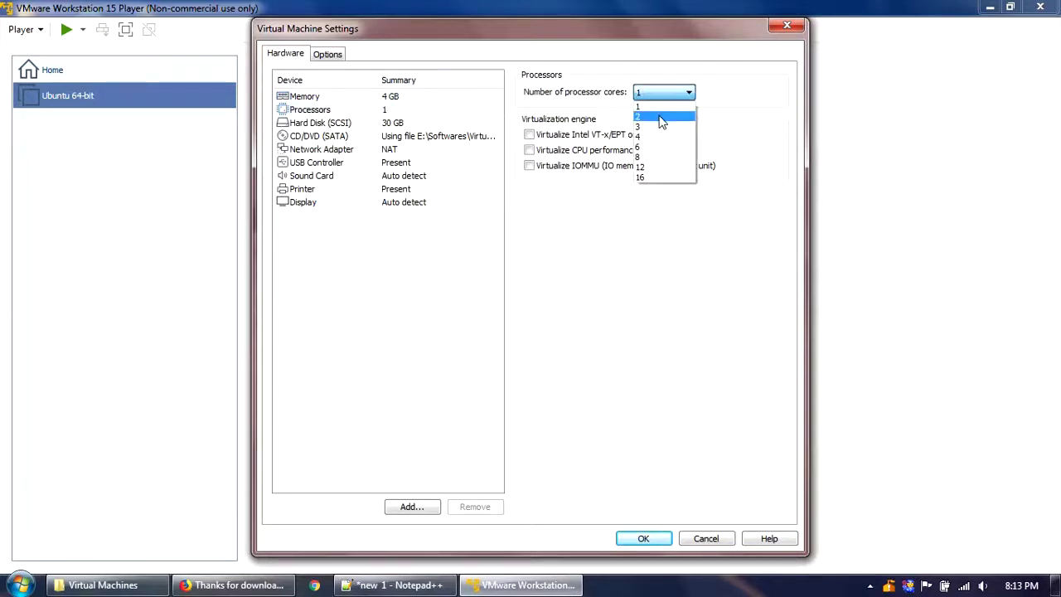
pyautogui.click(661, 118)
# Review Hard Disk, CD/DVD, Power, Shared Folders and VMware Tools settings, then save with OK.
pyautogui.click(340, 124)
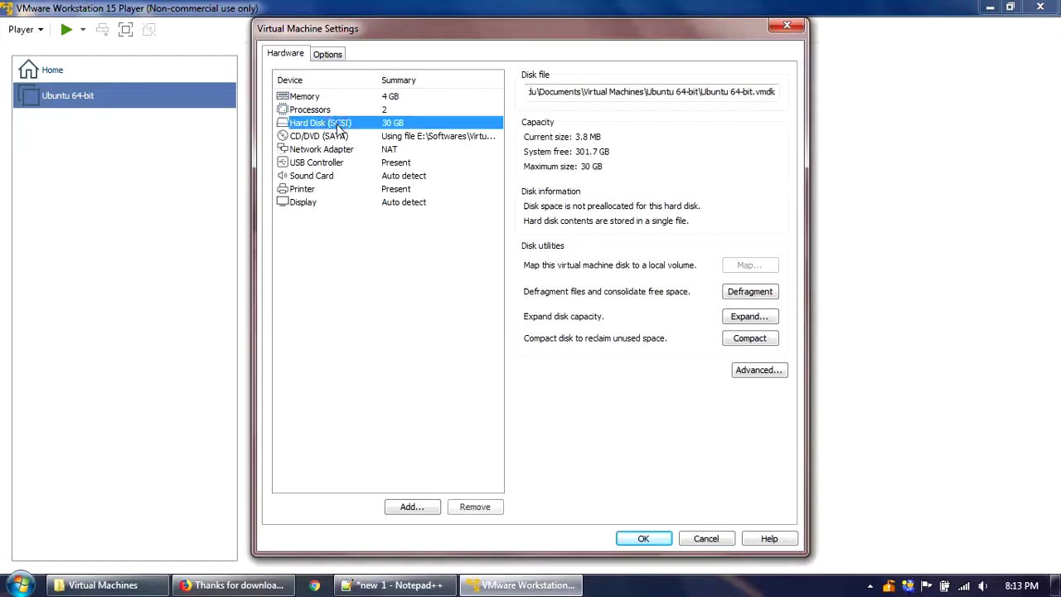
pyautogui.click(349, 138)
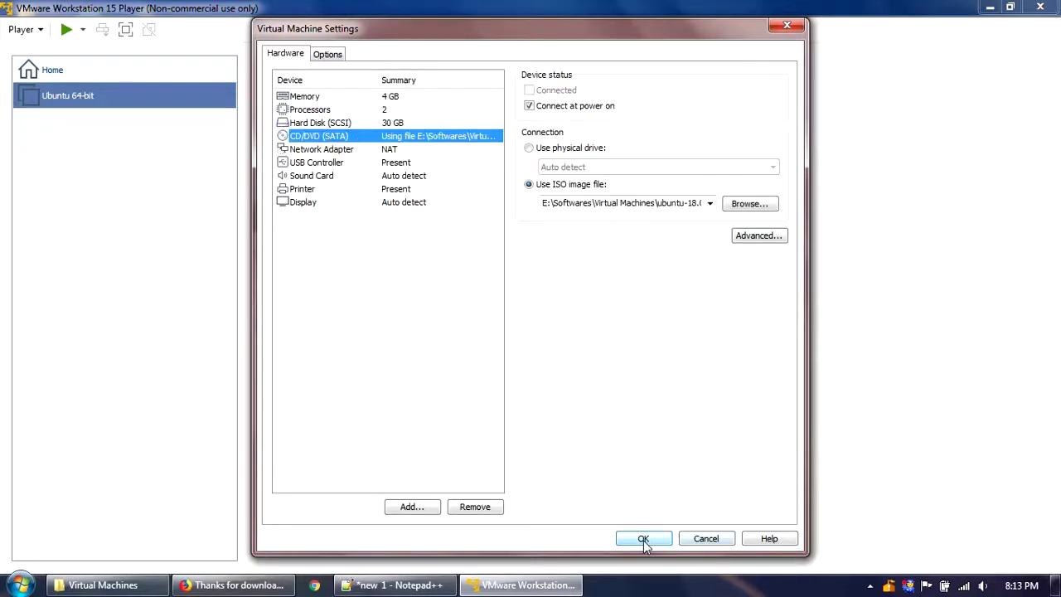
pyautogui.click(329, 56)
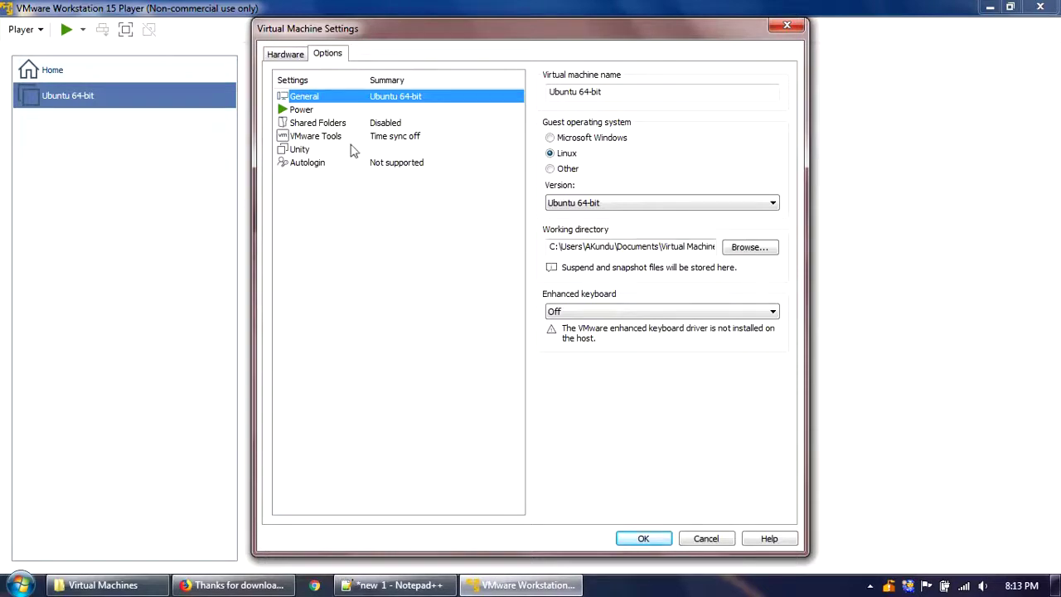
pyautogui.click(301, 111)
pyautogui.click(302, 124)
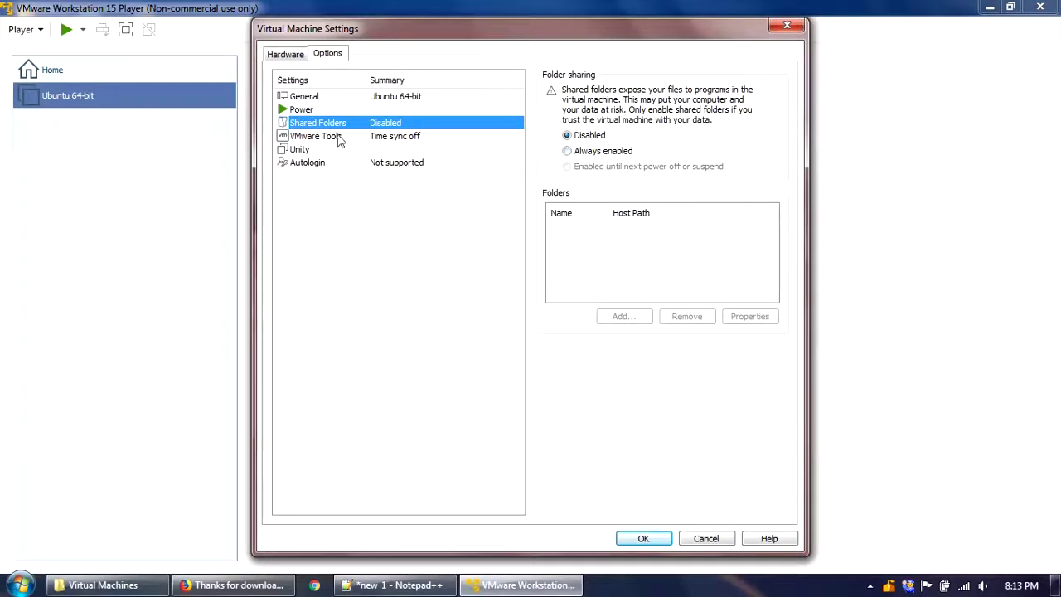
pyautogui.click(339, 138)
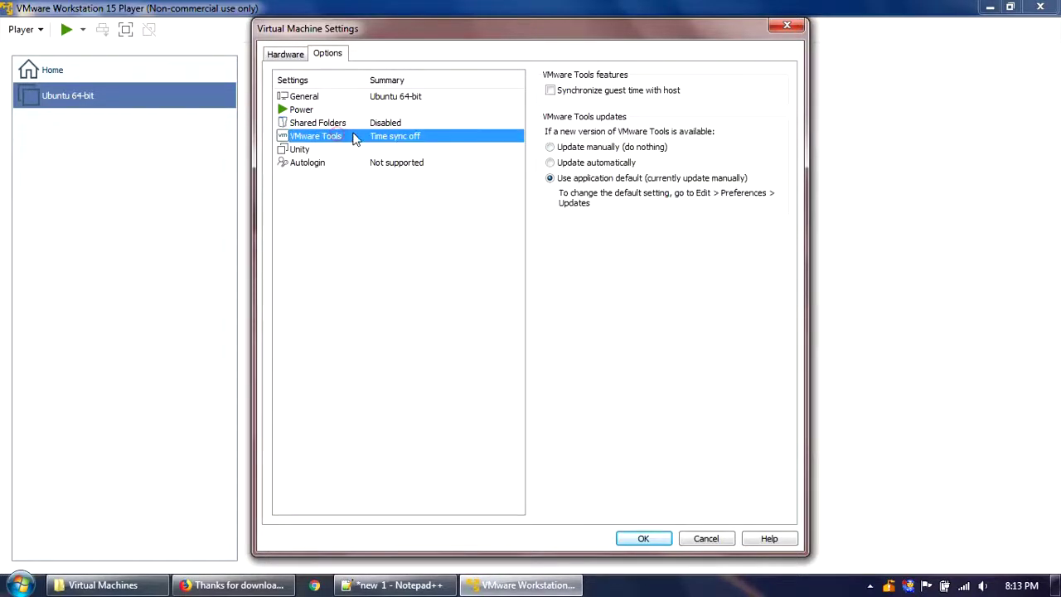
pyautogui.click(642, 538)
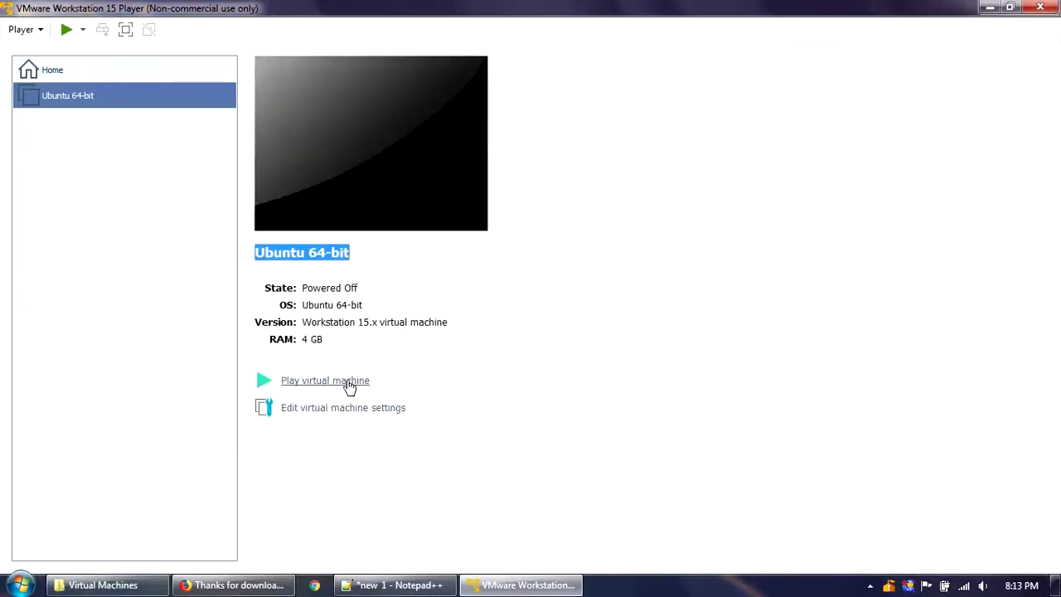
# Power on the Ubuntu 64-bit VM so it boots into the installer.
pyautogui.click(349, 382)
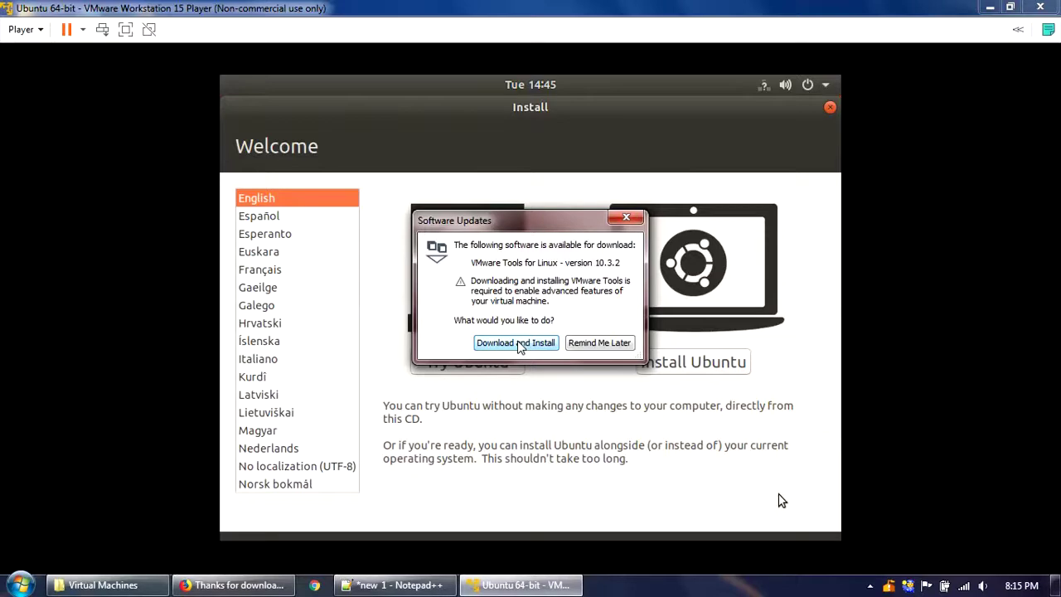
# Download VMware Tools for Linux, permanently allowing VMware Player through the firewall.
pyautogui.click(520, 344)
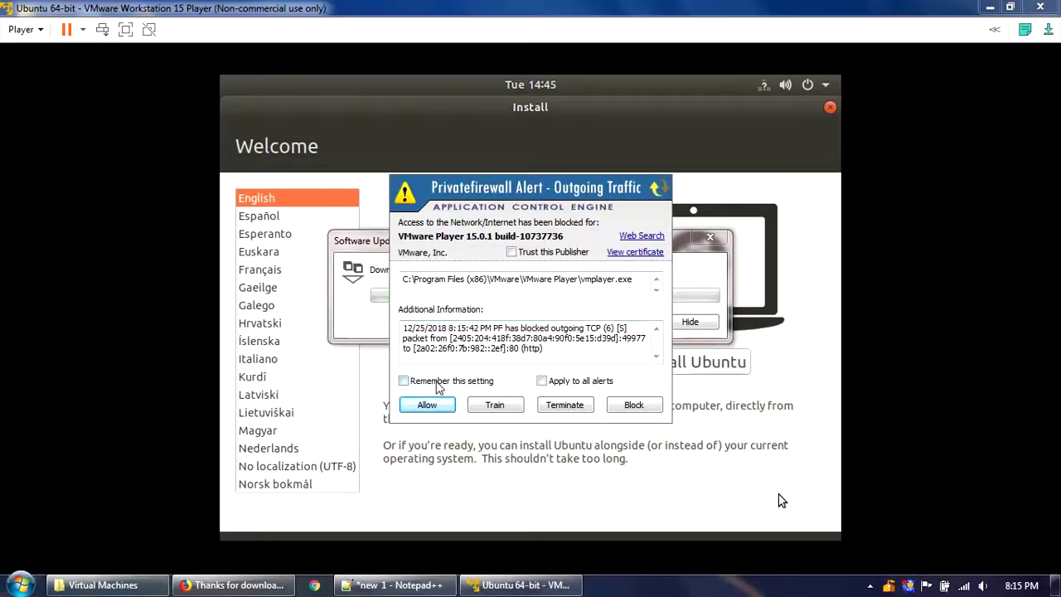
pyautogui.click(404, 380)
pyautogui.click(427, 405)
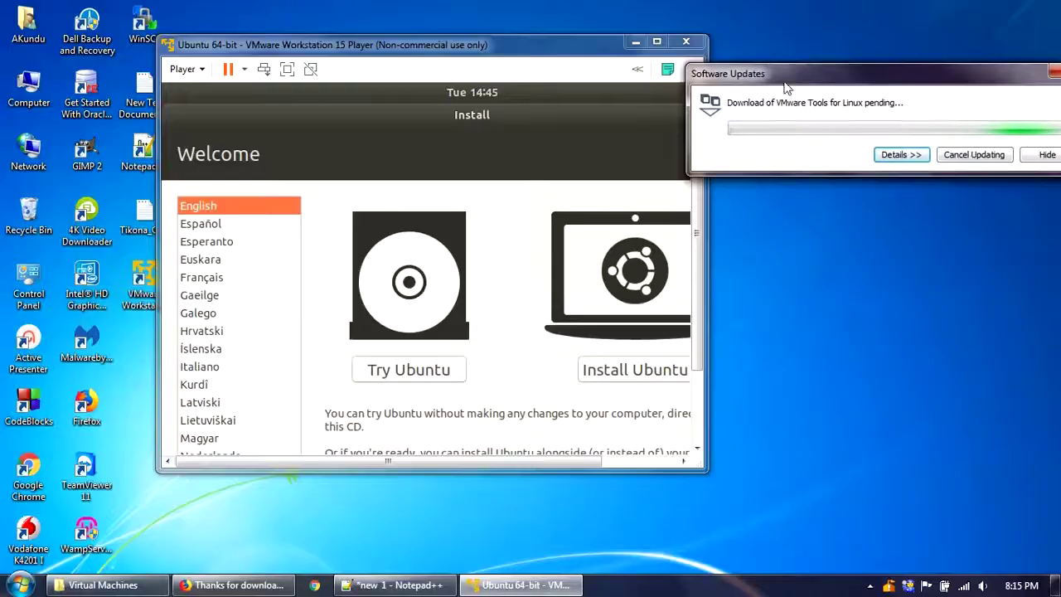
pyautogui.moveTo(510, 50); pyautogui.dragTo(413, 65)
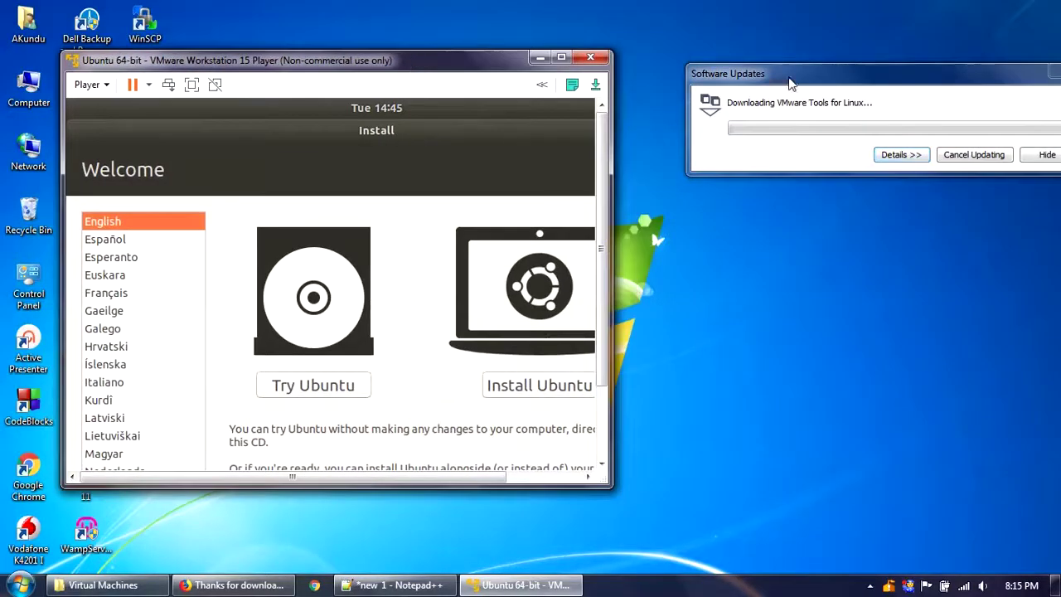
pyautogui.moveTo(791, 83); pyautogui.dragTo(730, 78)
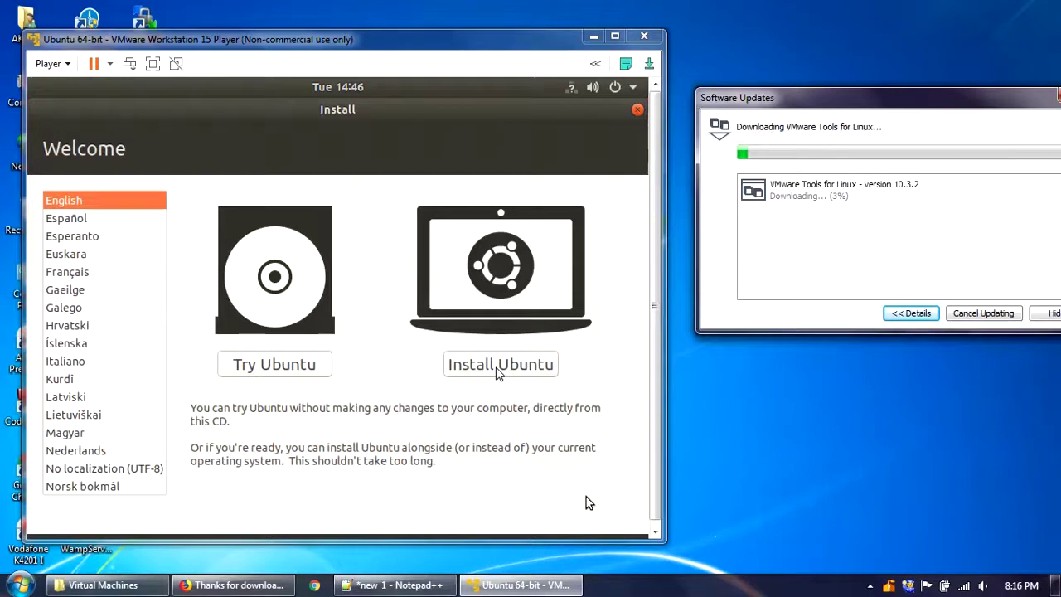
# Install Ubuntu with English (US) keyboard, normal installation, and Erase disk.
pyautogui.click(499, 373)
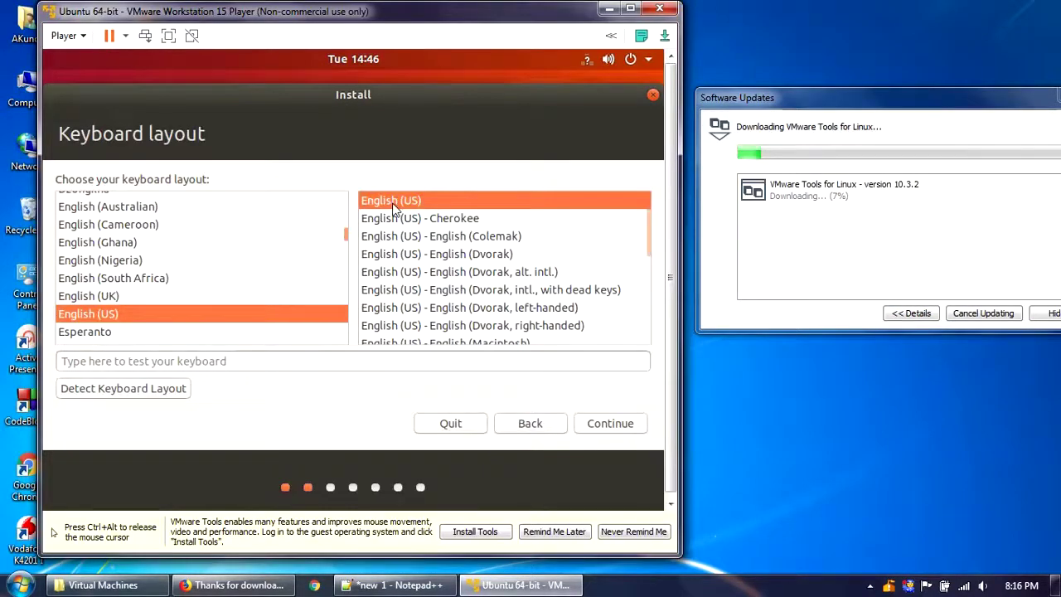
pyautogui.click(200, 365)
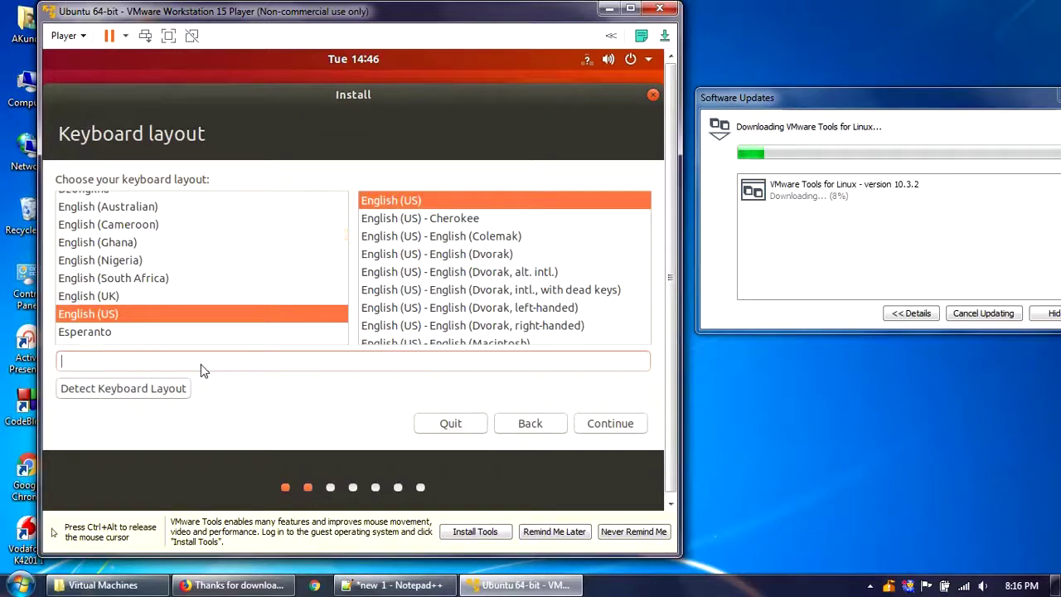
pyautogui.write('test keyboard')
pyautogui.press('BackSpace')
pyautogui.press('BackSpace')
pyautogui.press('BackSpace')
pyautogui.press('BackSpace')
pyautogui.press('BackSpace')
pyautogui.press('BackSpace')
pyautogui.press('BackSpace')
pyautogui.press('BackSpace')
pyautogui.press('BackSpace')
pyautogui.press('BackSpace')
pyautogui.press('BackSpace')
pyautogui.press('BackSpace')
pyautogui.press('BackSpace')
pyautogui.click(633, 424)
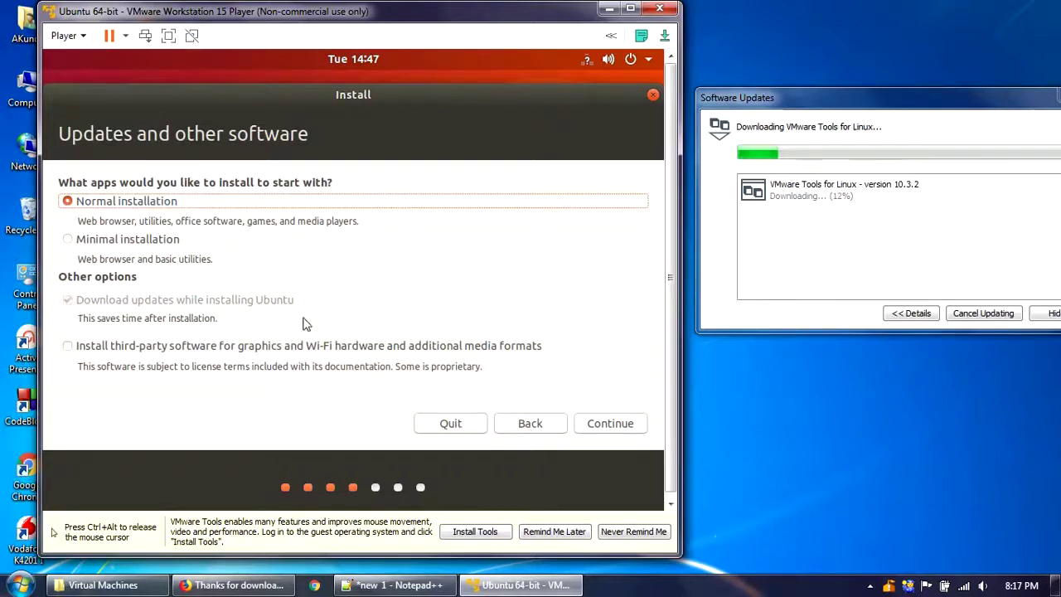
pyautogui.click(607, 428)
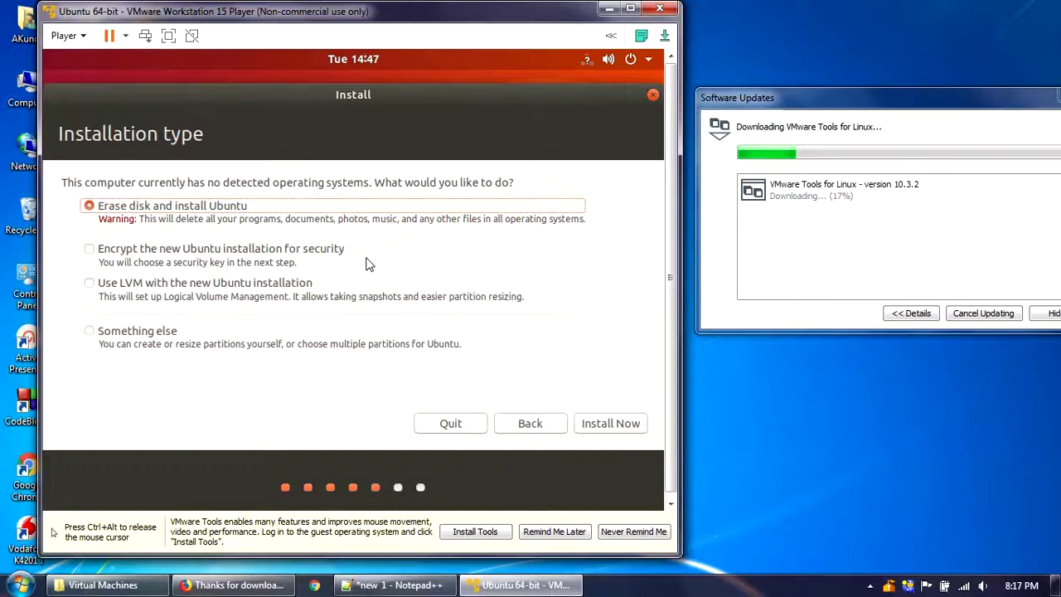
pyautogui.click(620, 423)
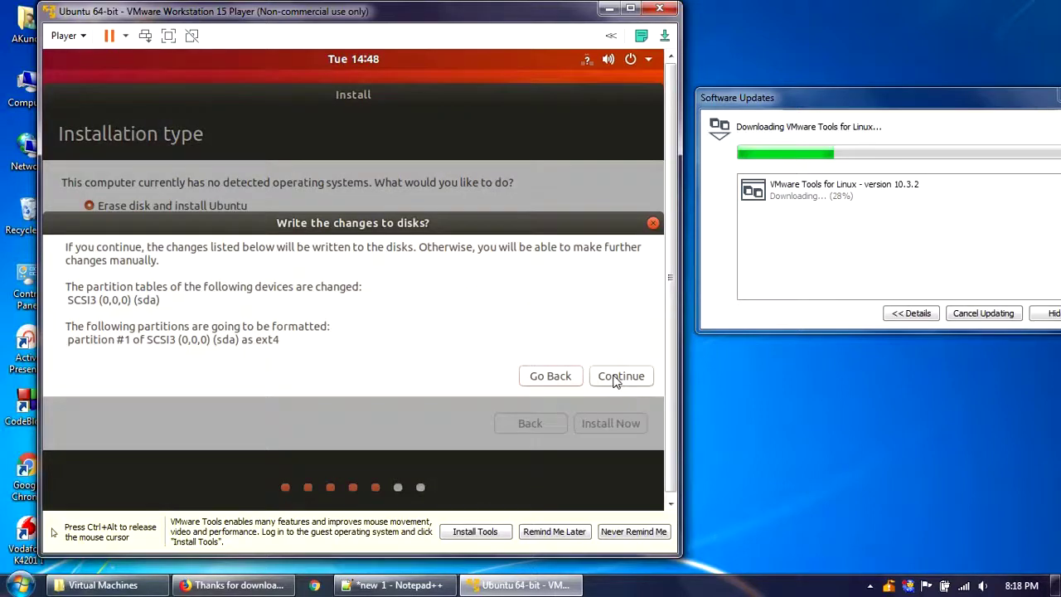
# Confirm writing the partition changes and set the location to Kolkata (West Bengal, India).
pyautogui.click(622, 377)
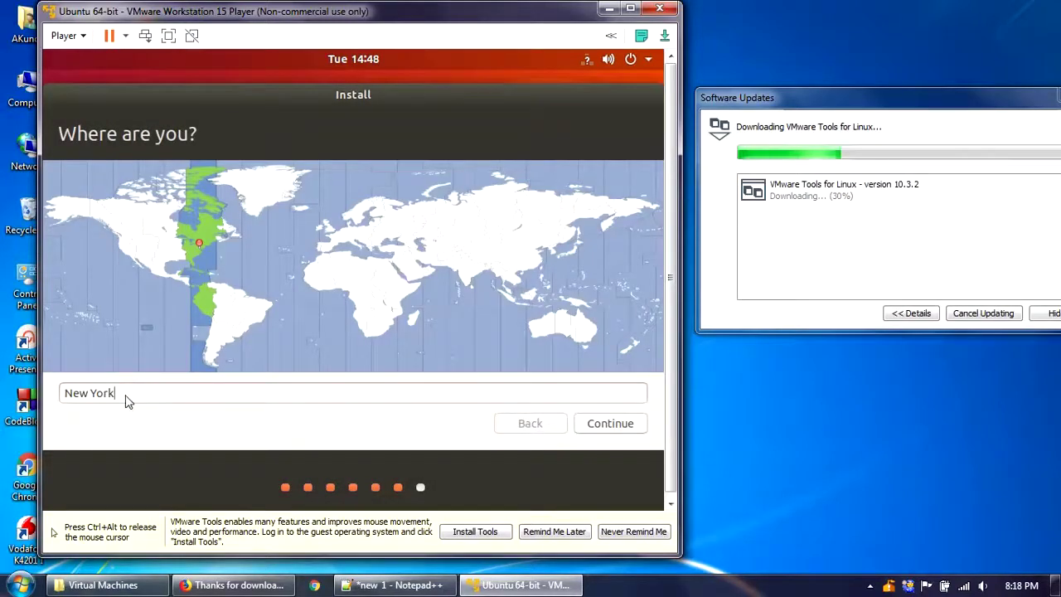
pyautogui.moveTo(125, 401); pyautogui.dragTo(46, 398)
pyautogui.write('Kolkata')
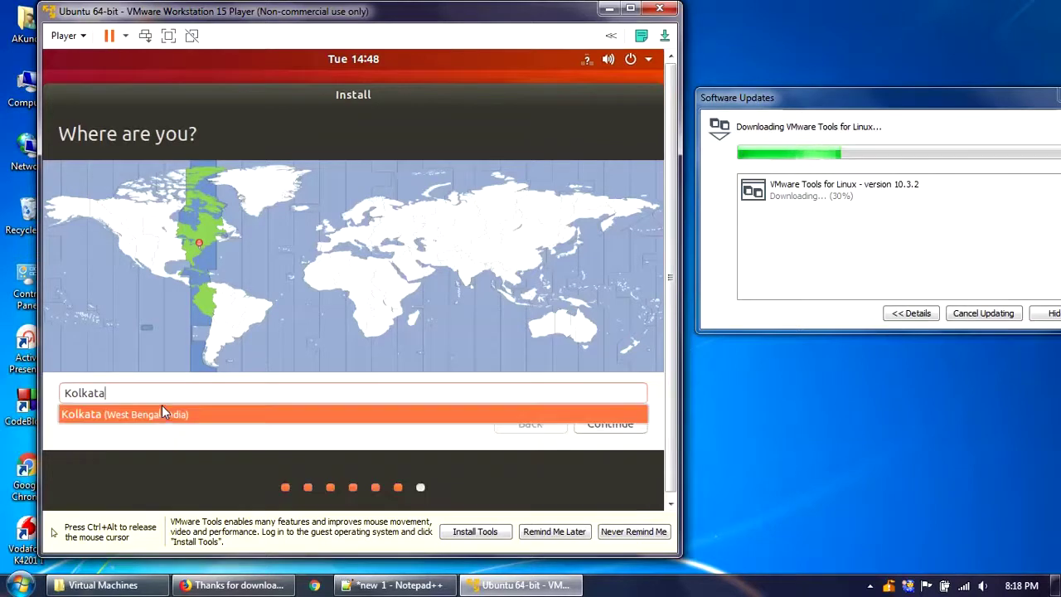
pyautogui.click(156, 412)
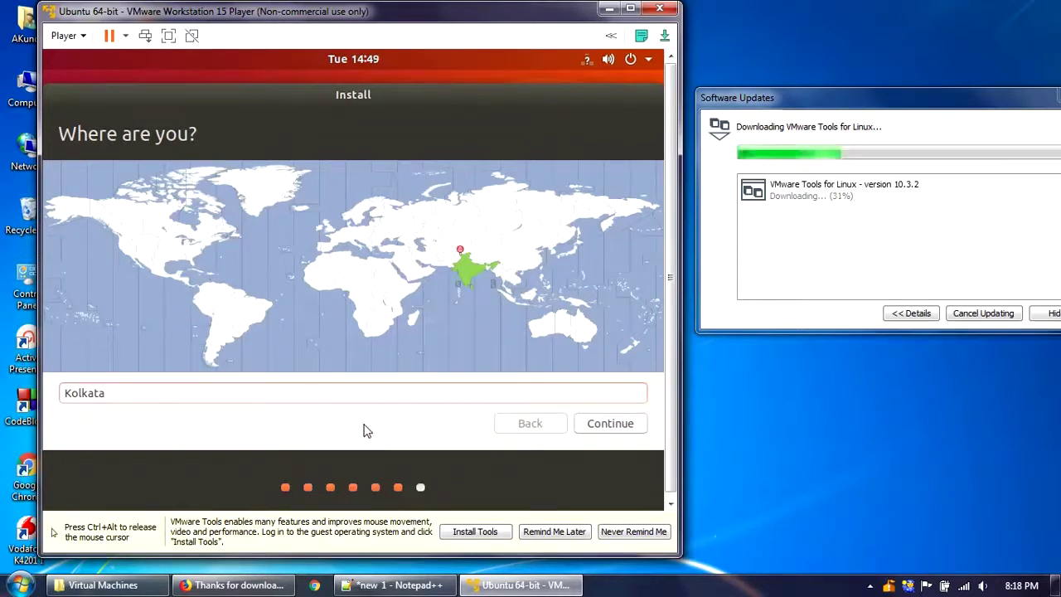
pyautogui.click(610, 423)
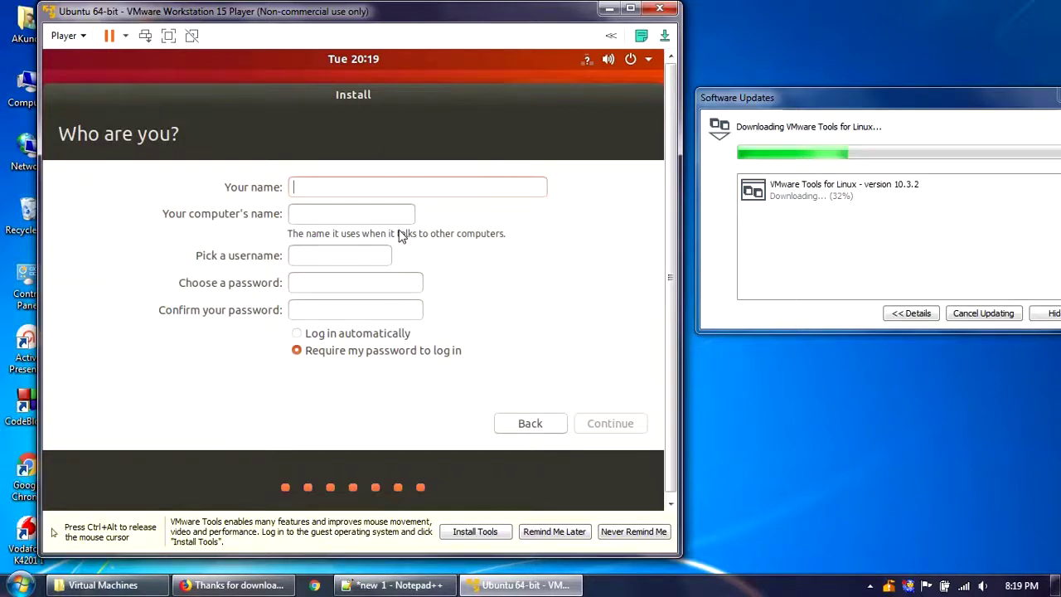
# Enter 'MyOnlineEdu' as the name and shorten the suggested computer name.
pyautogui.write('MyOnlineEdu')
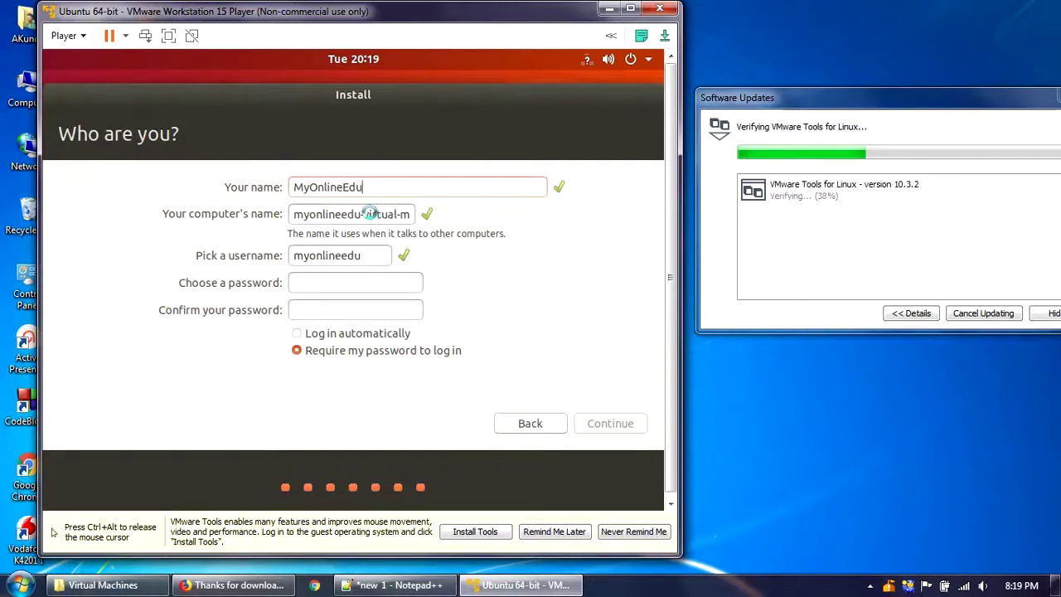
pyautogui.click(367, 213)
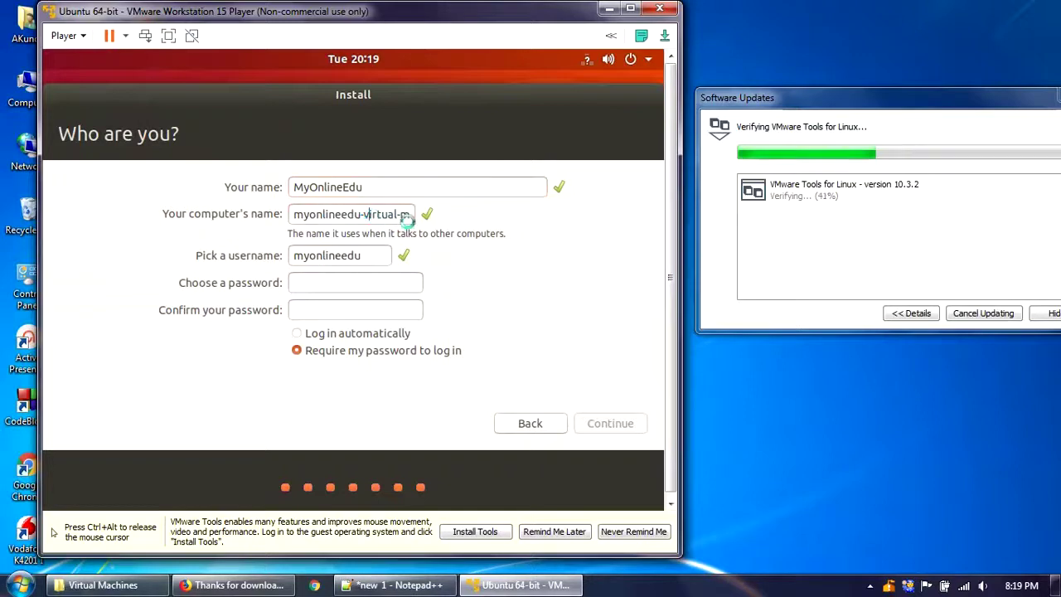
pyautogui.press('Right')
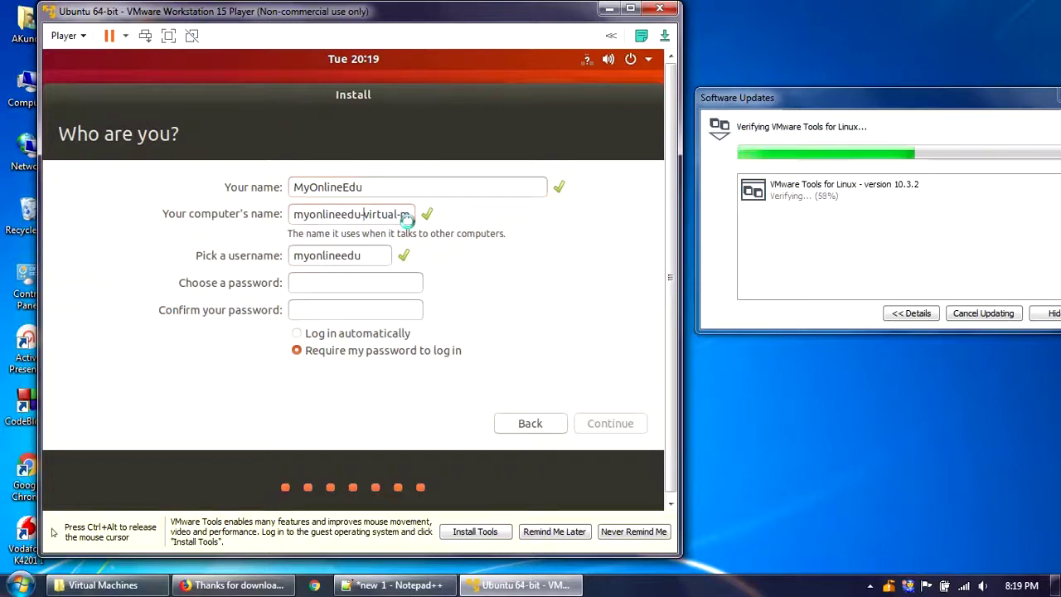
pyautogui.hotkey('shift', 'End')
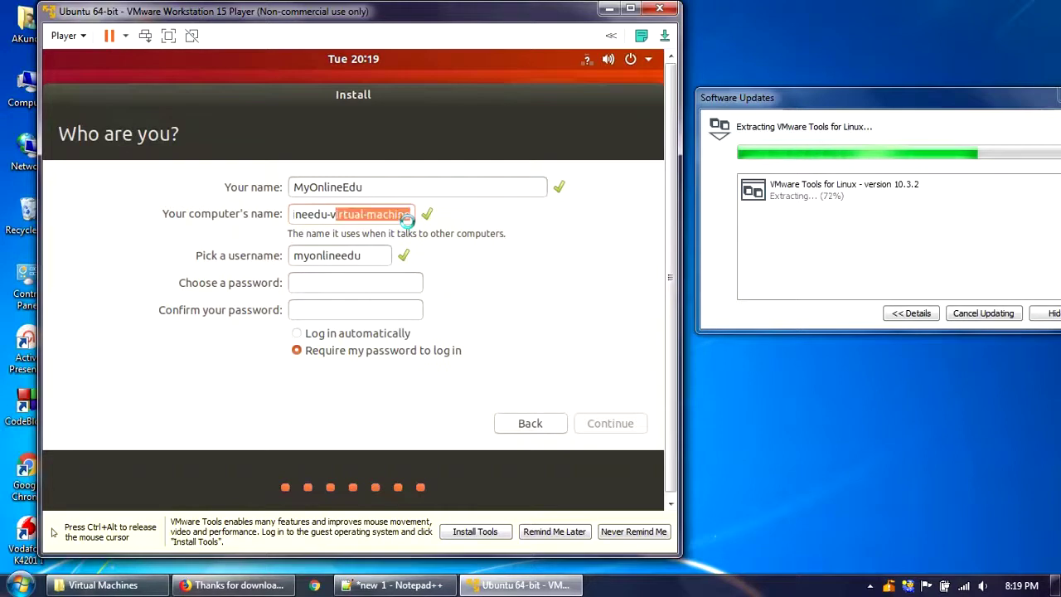
pyautogui.write('myonlineedu-vm')
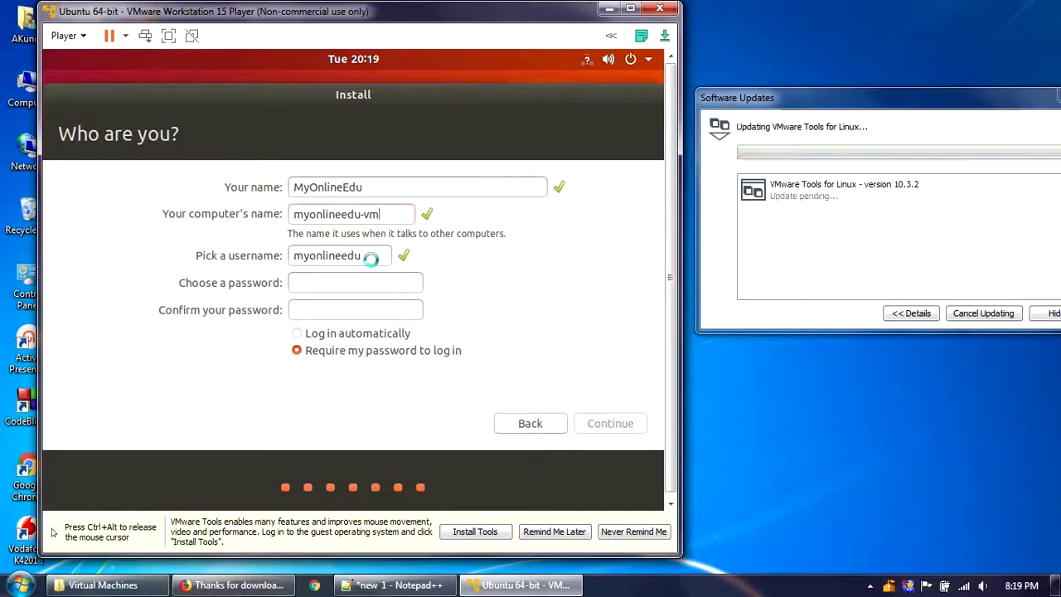
# Enter and confirm the account password, then continue the installation.
pyautogui.click(370, 259)
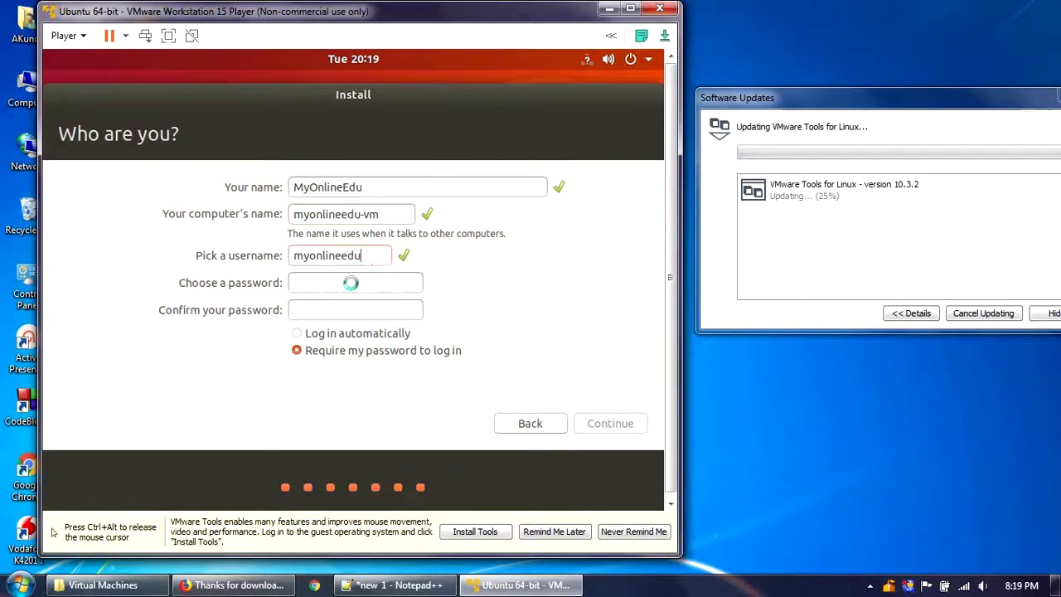
pyautogui.write('*******')
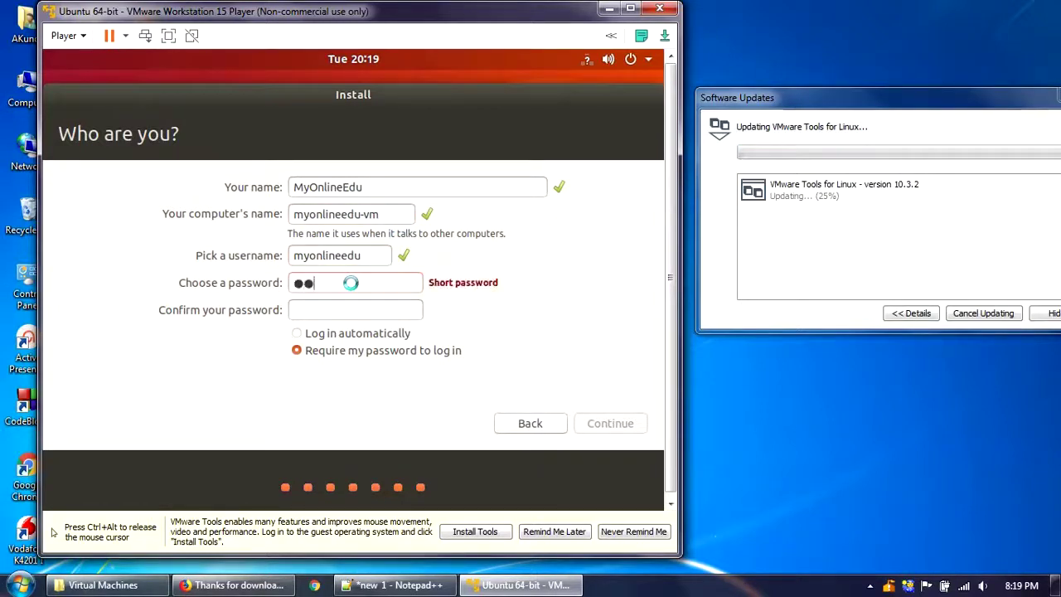
pyautogui.press('Tab')
pyautogui.write('*******')
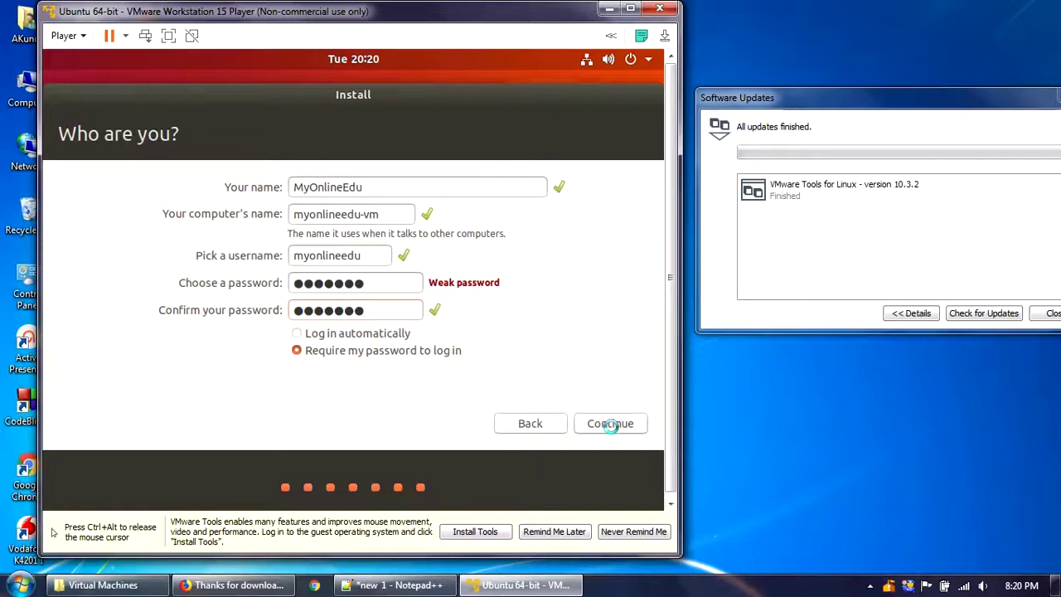
pyautogui.click(611, 425)
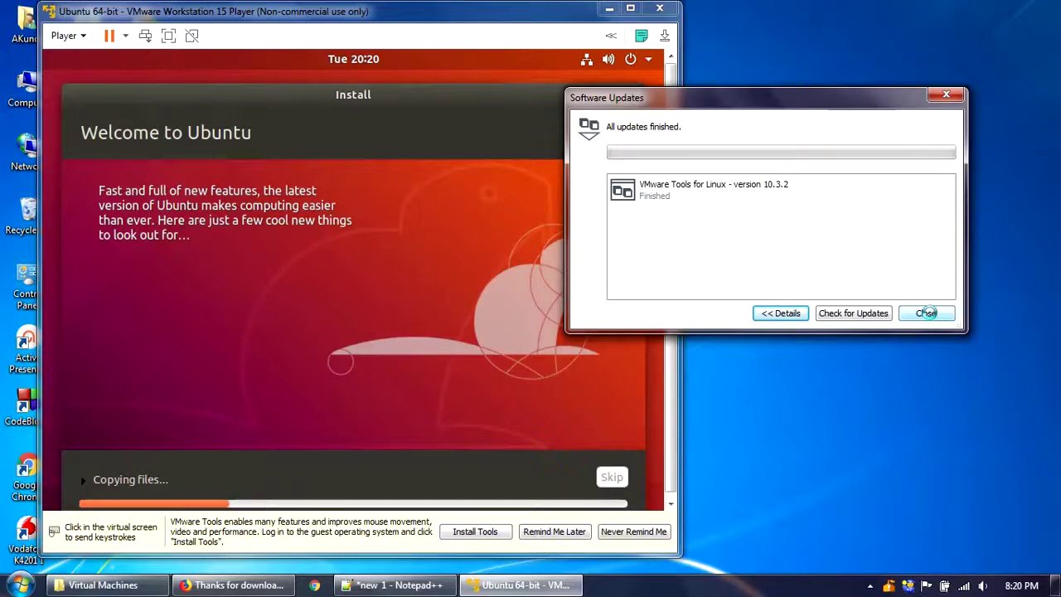
# Close the finished Software Updates window and restart once Ubuntu's installation completes.
pyautogui.click(926, 313)
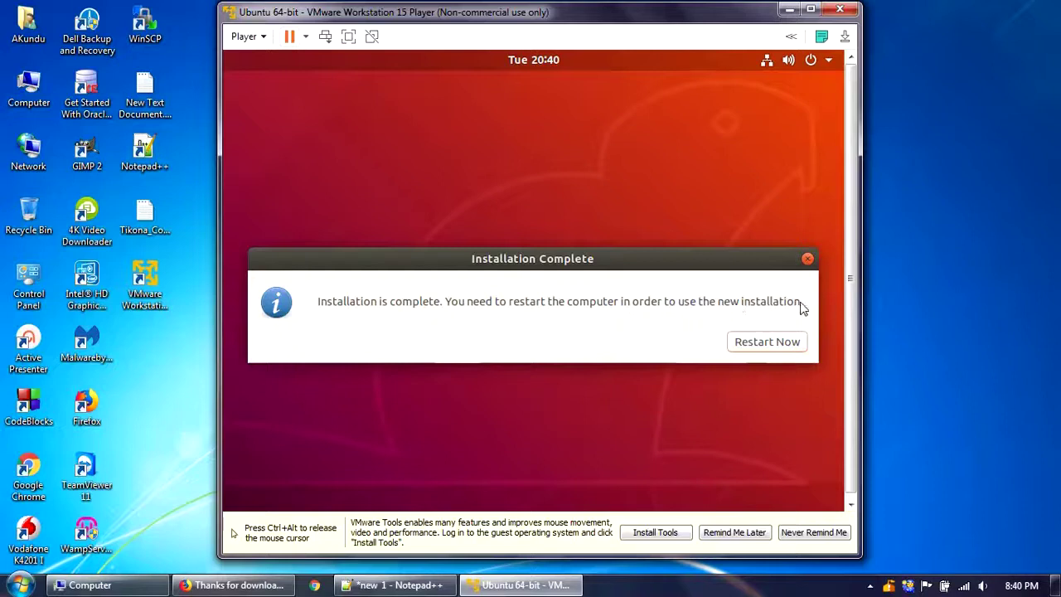
pyautogui.click(780, 349)
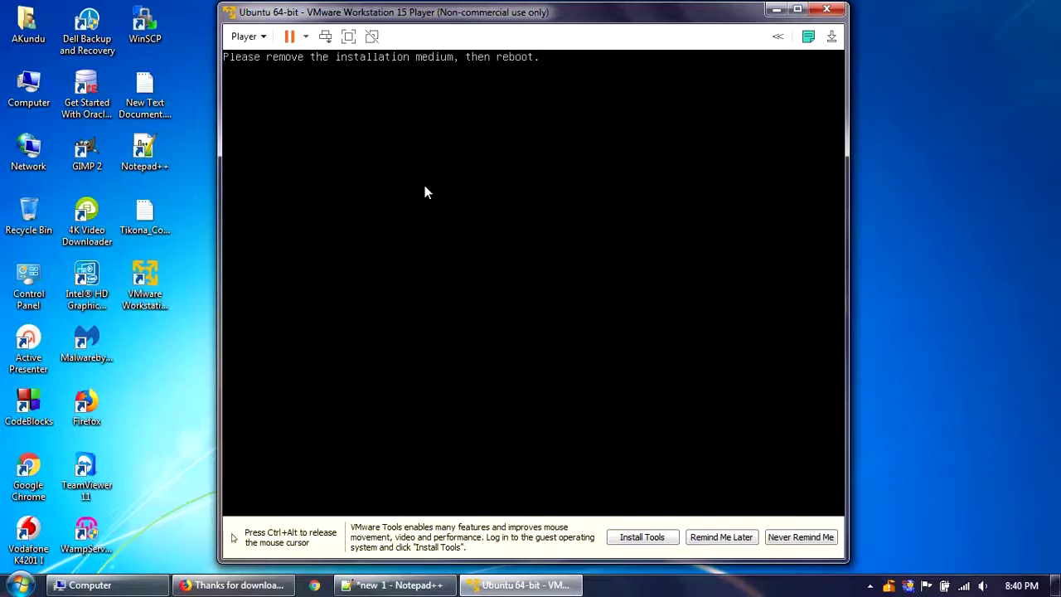
# Power off and close the VM, then relaunch VMware Player and select Ubuntu 64-bit.
pyautogui.hotkey('ctrl', 'alt')
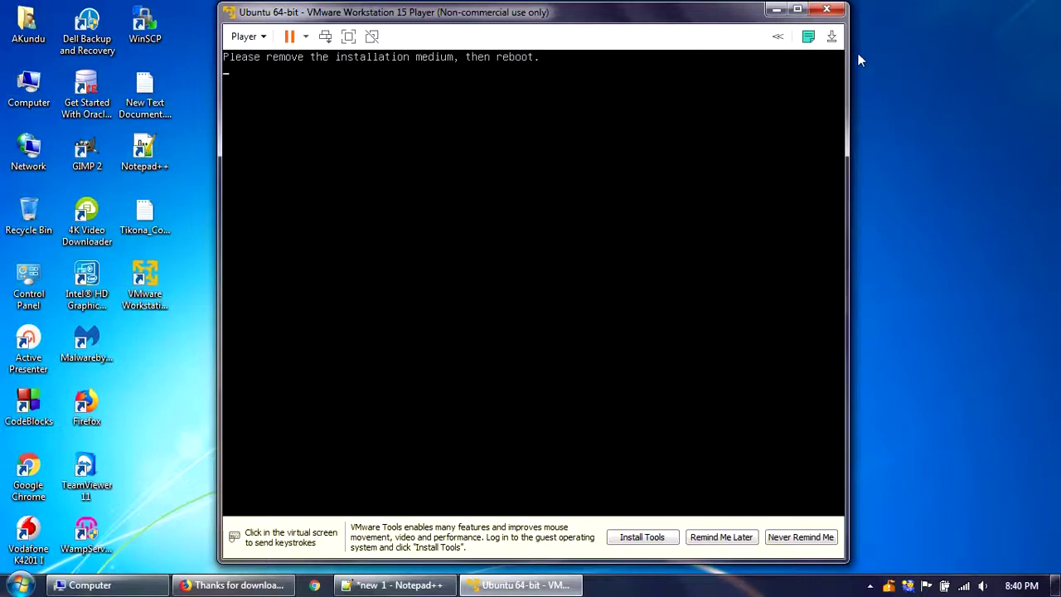
pyautogui.click(827, 9)
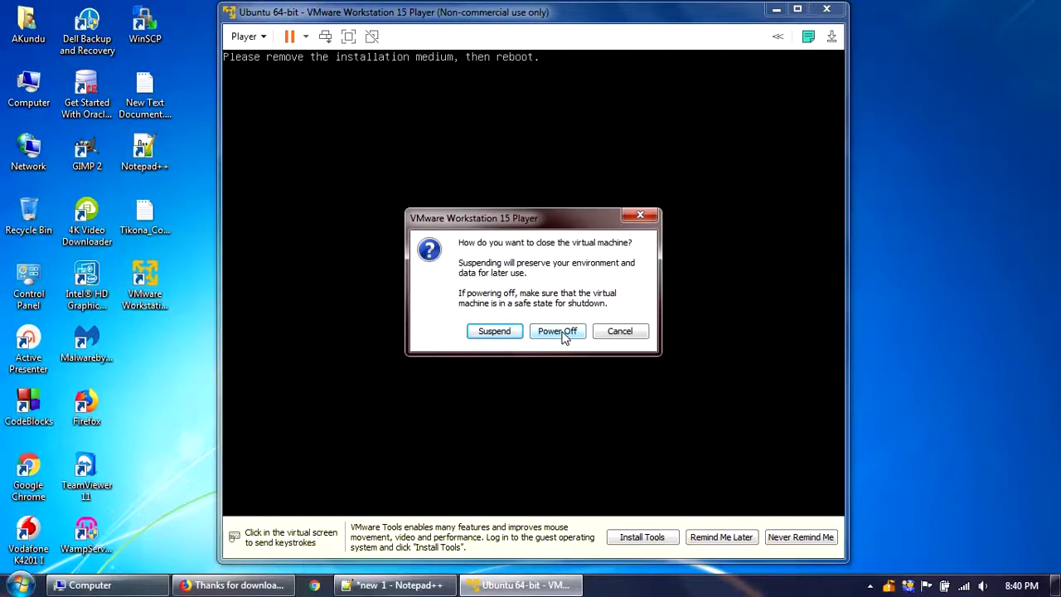
pyautogui.click(559, 332)
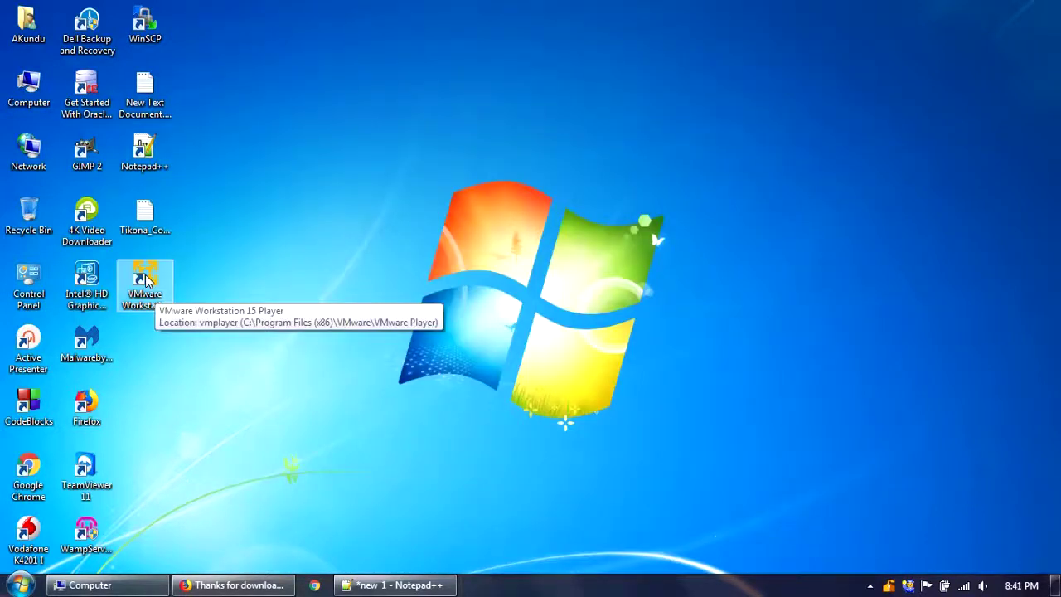
pyautogui.doubleClick(146, 282)
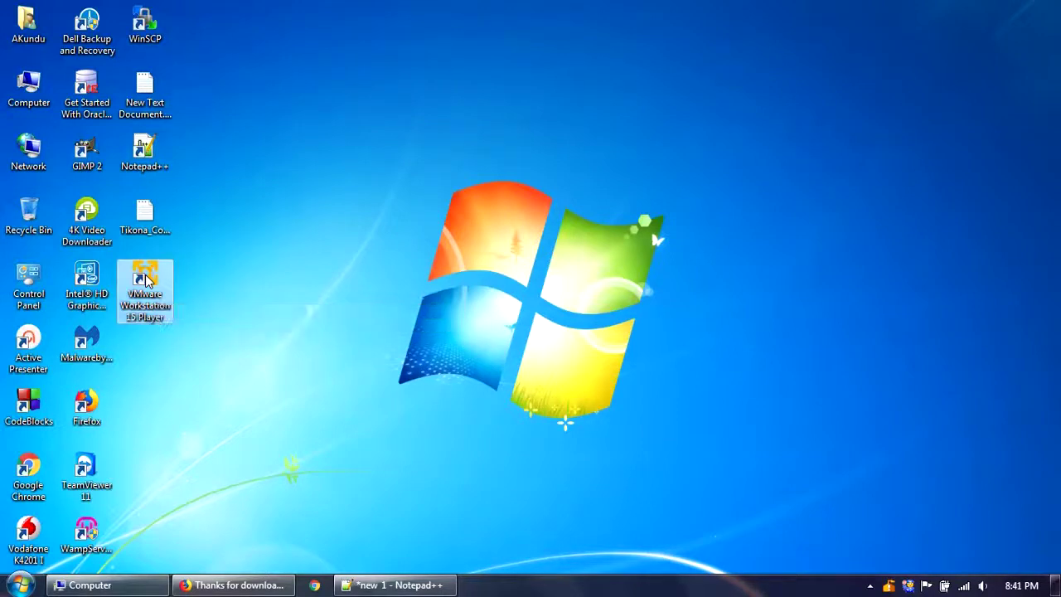
pyautogui.click(324, 152)
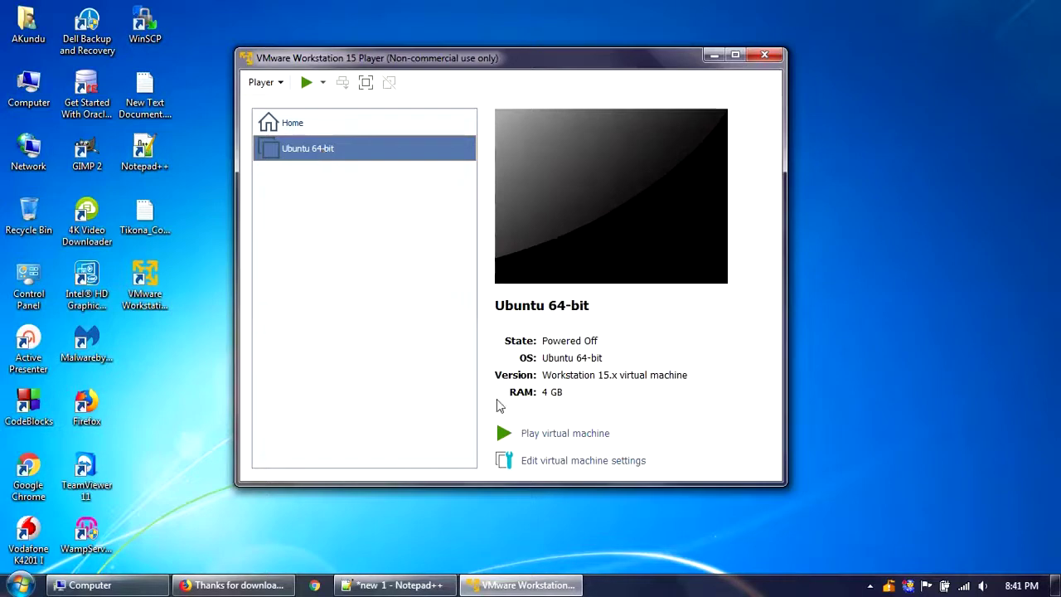
# Boot the Ubuntu 64-bit VM and sign in to the user account with its password.
pyautogui.click(583, 441)
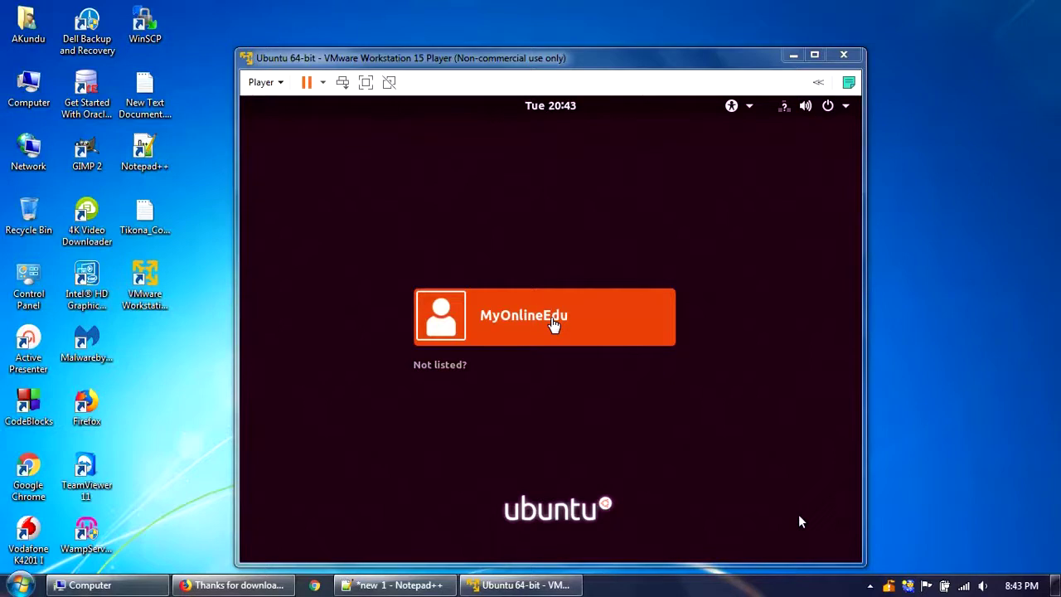
pyautogui.click(800, 521)
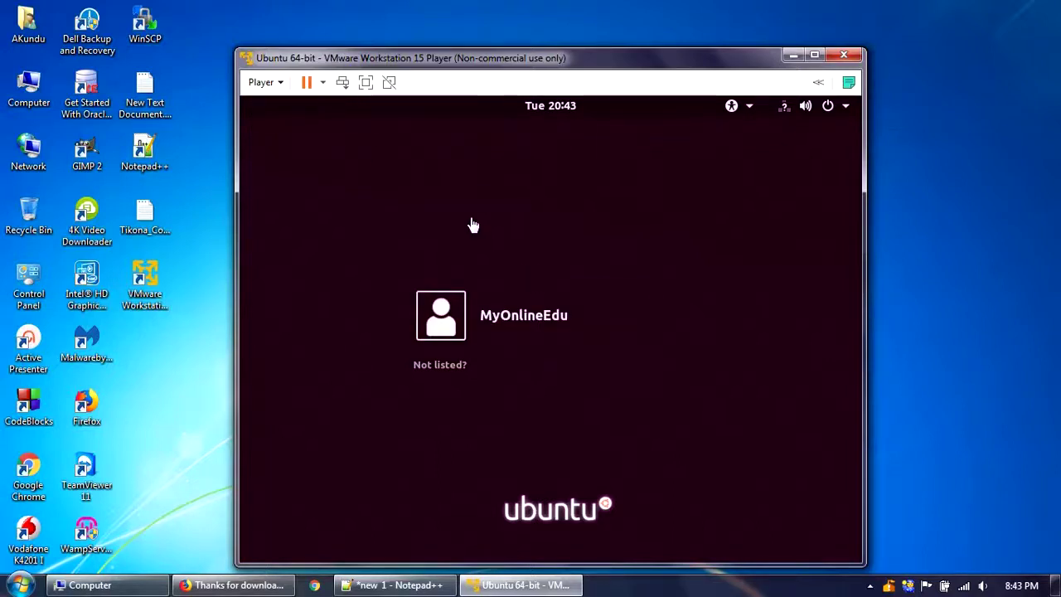
pyautogui.click(533, 322)
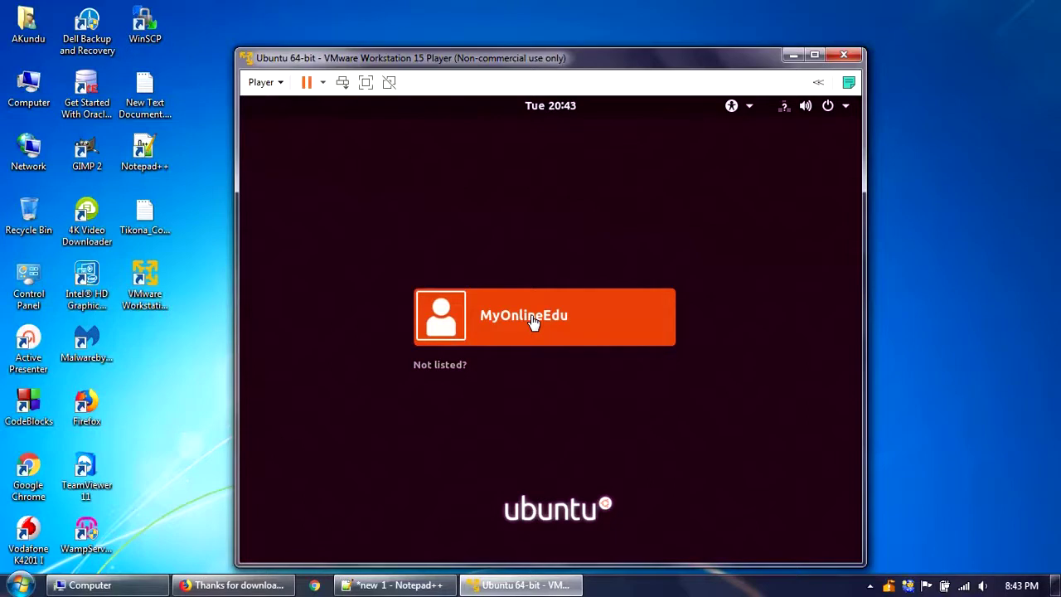
pyautogui.click(536, 323)
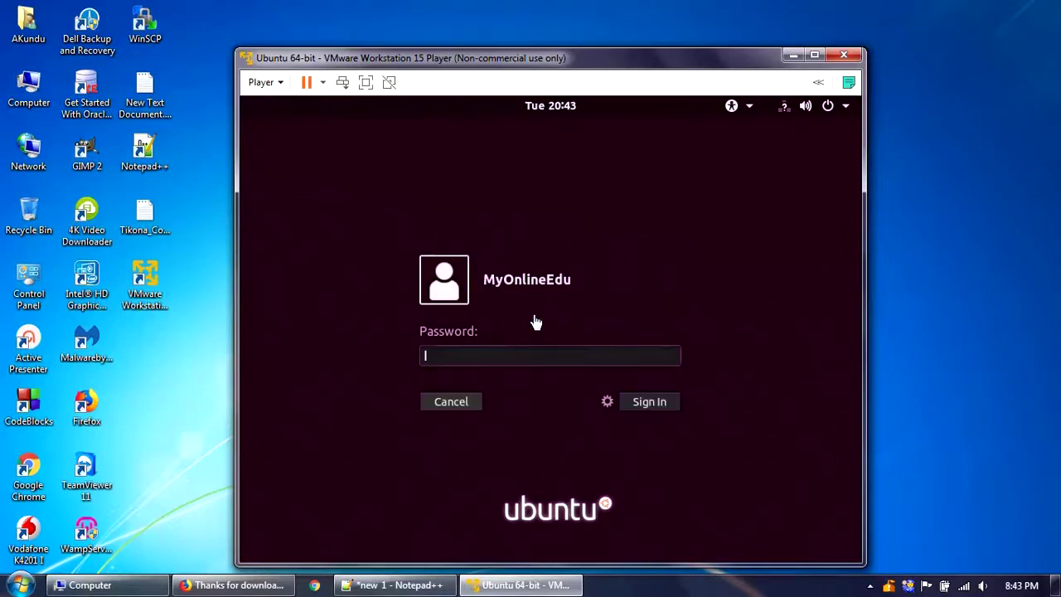
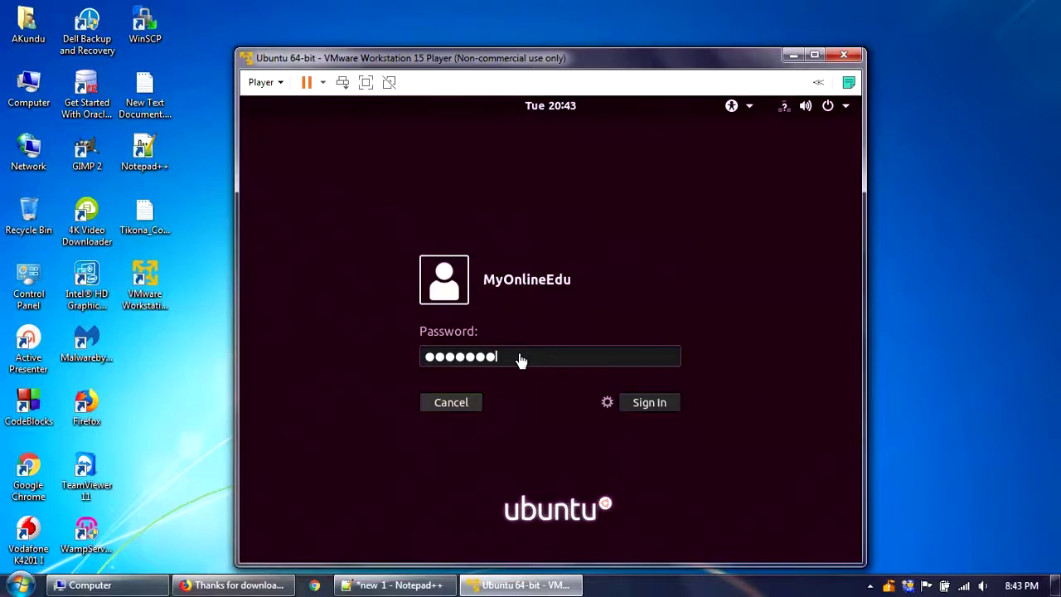
pyautogui.click(662, 412)
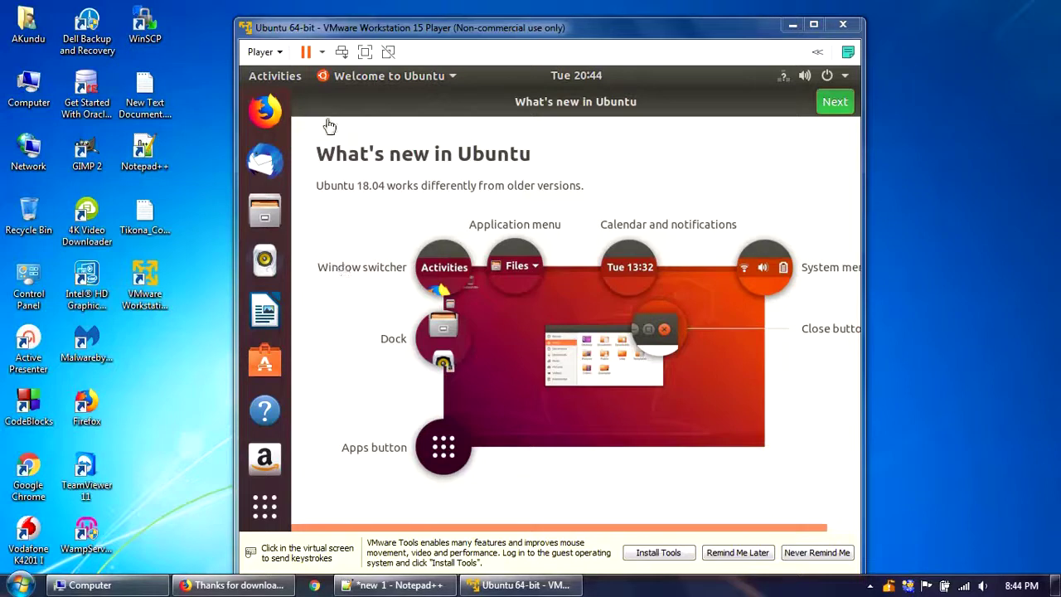
# Postpone the VMware Tools reminder, finish the welcome wizard, then maximize and restore the window.
pyautogui.click(738, 553)
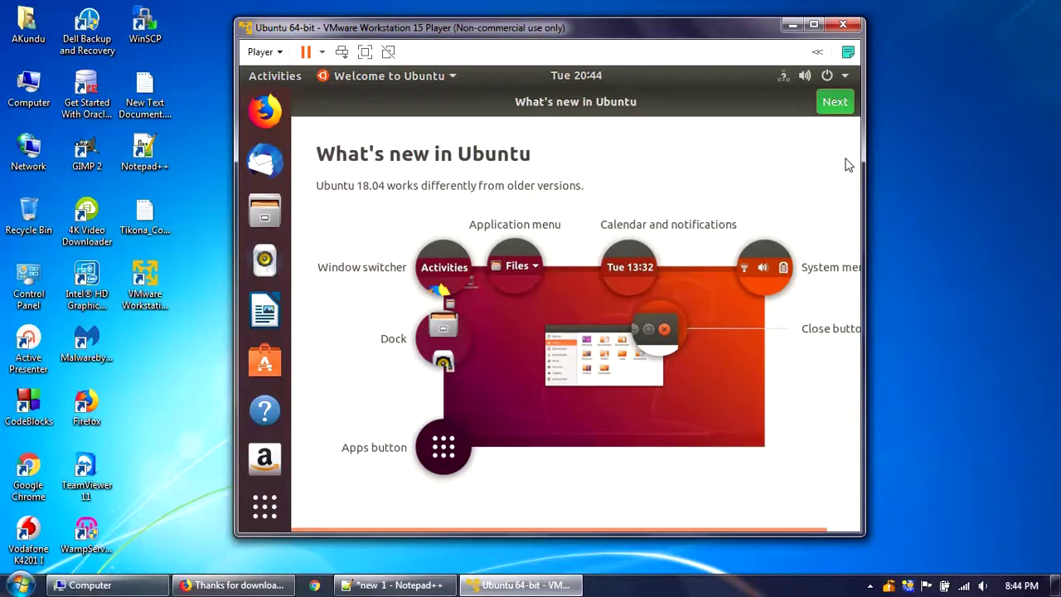
pyautogui.click(835, 103)
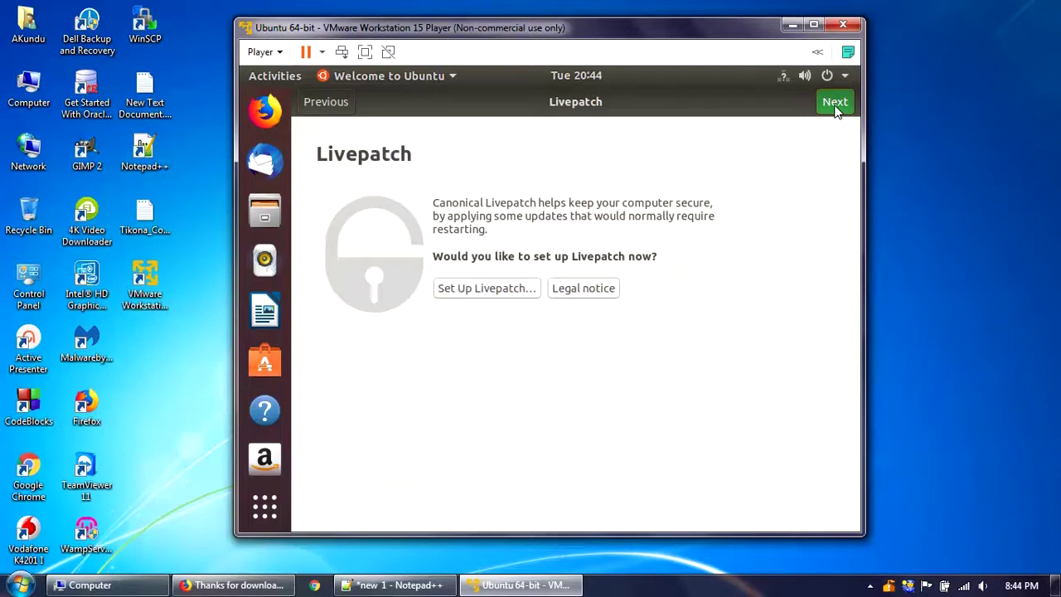
pyautogui.click(835, 103)
pyautogui.click(444, 353)
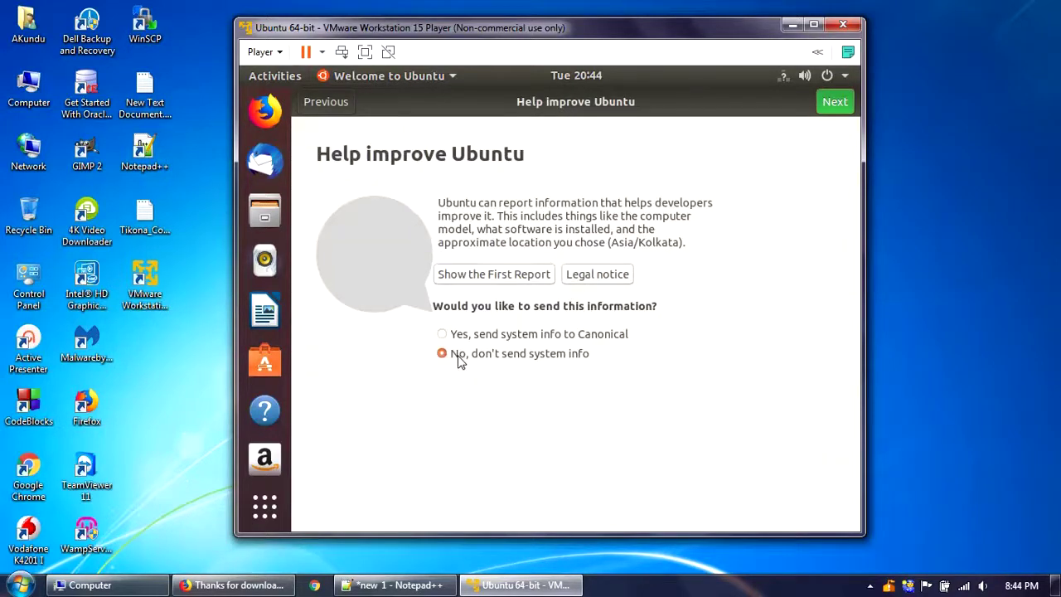
pyautogui.click(840, 106)
pyautogui.click(835, 102)
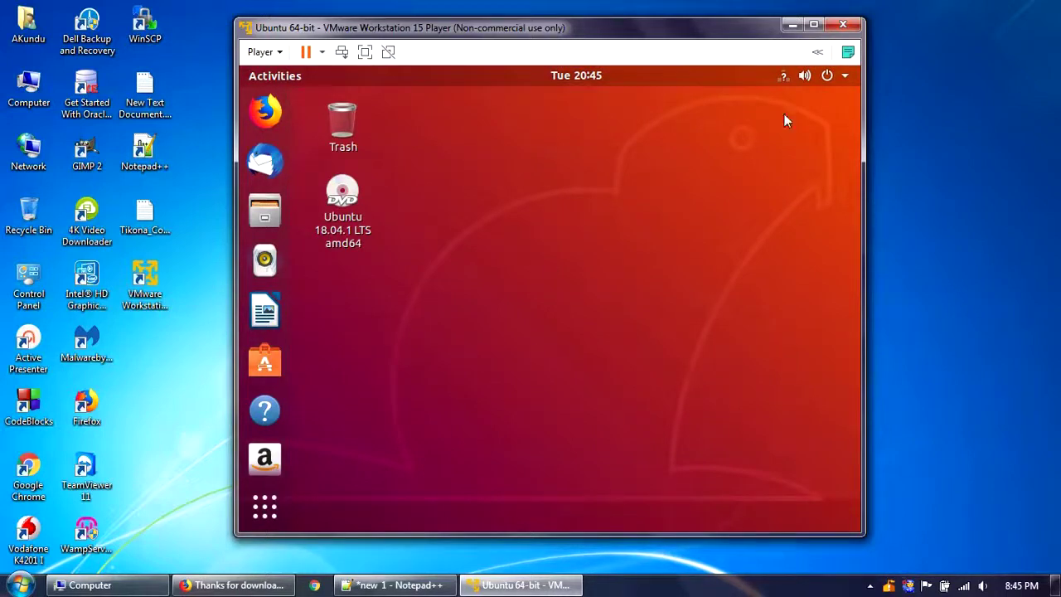
pyautogui.click(813, 26)
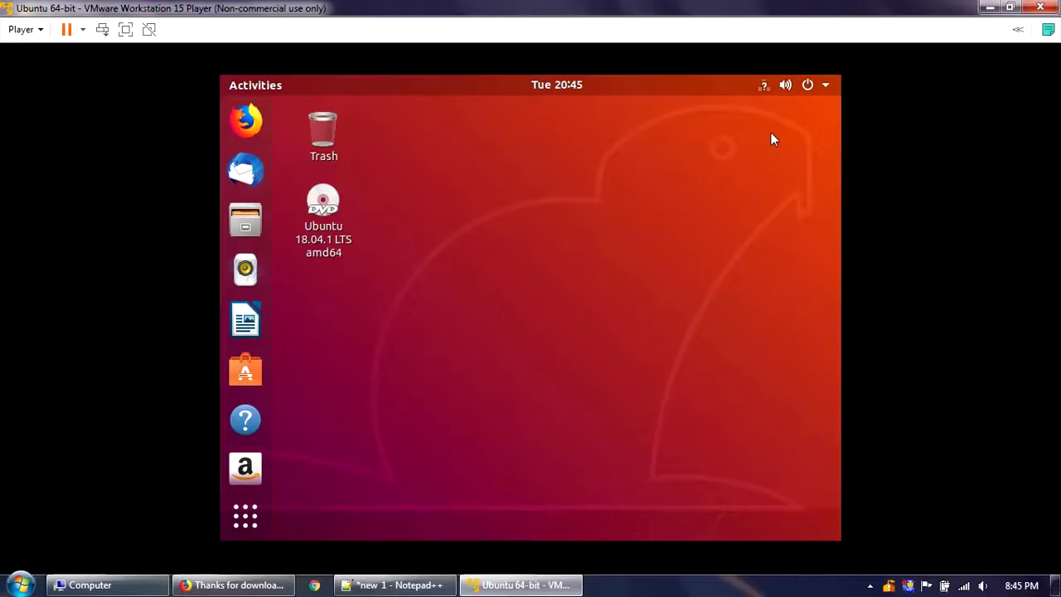
pyautogui.click(1010, 8)
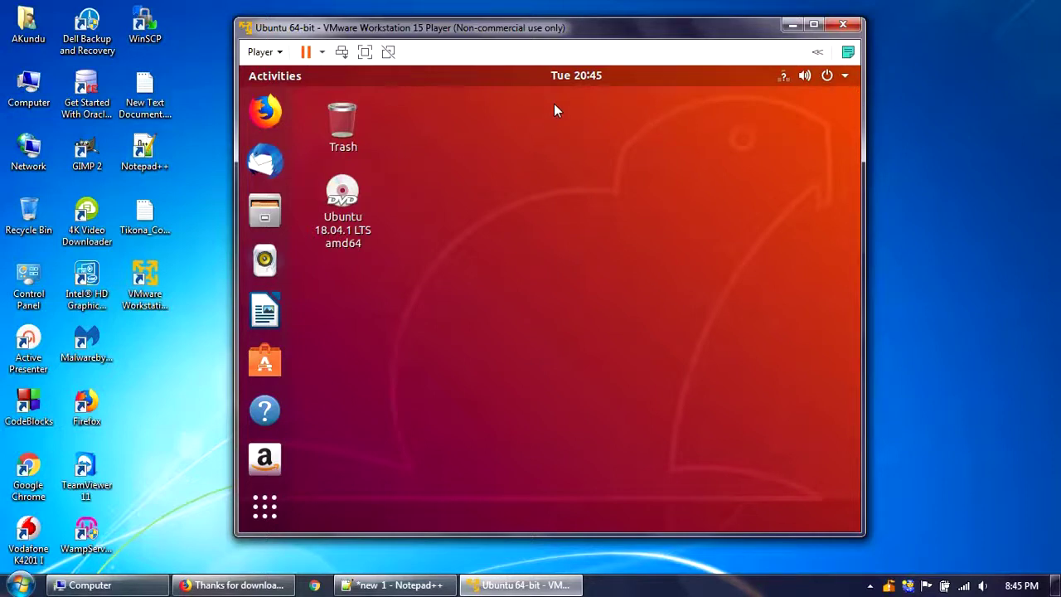
# Launch Terminal from an applications search for 'ter' and enter the open-vm-tools install command.
pyautogui.click(262, 511)
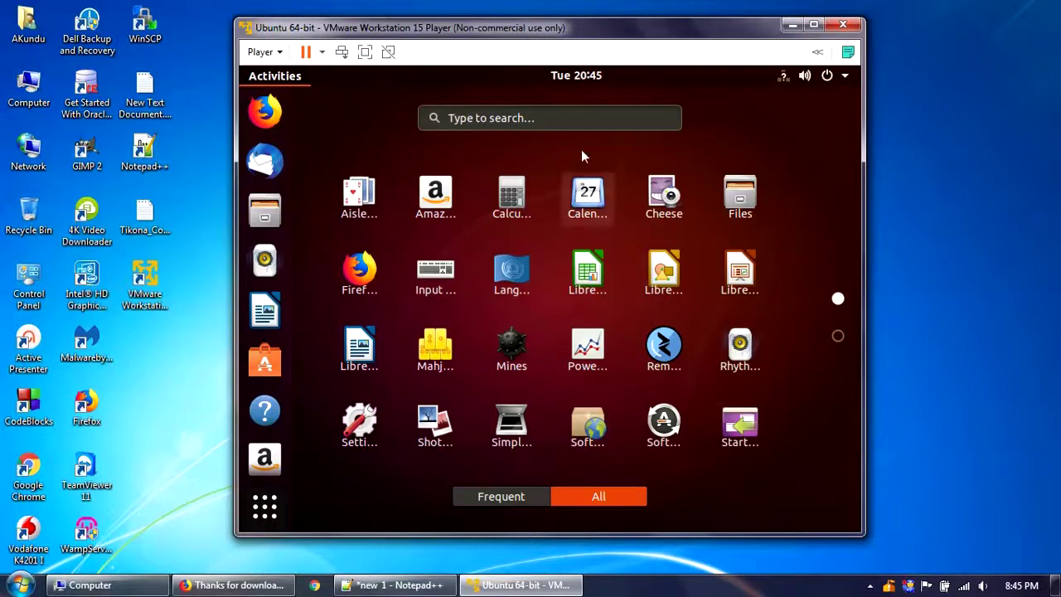
pyautogui.click(516, 117)
pyautogui.write('te')
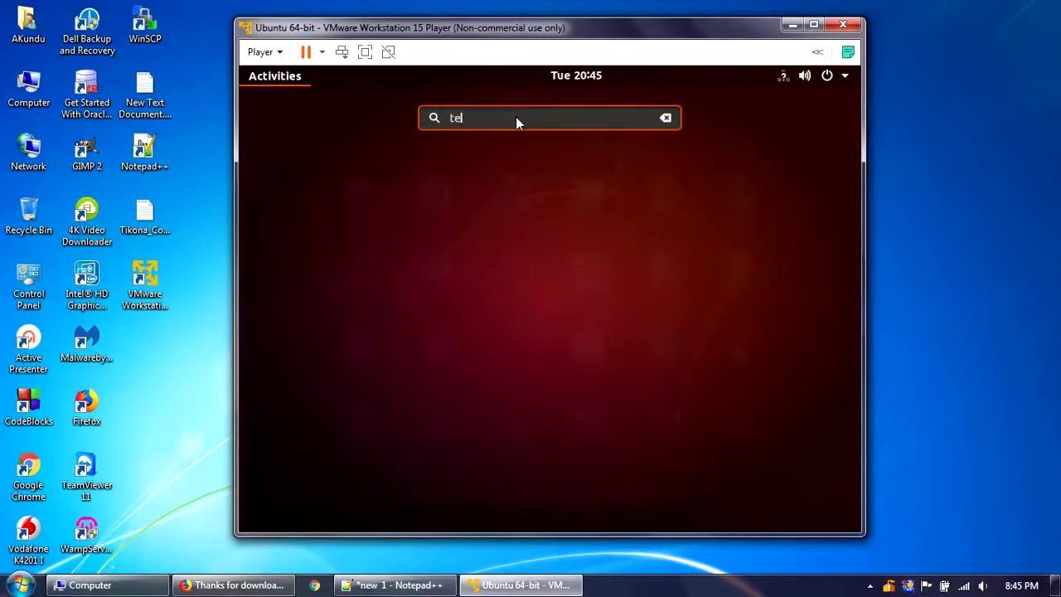
pyautogui.write('r')
pyautogui.click(550, 215)
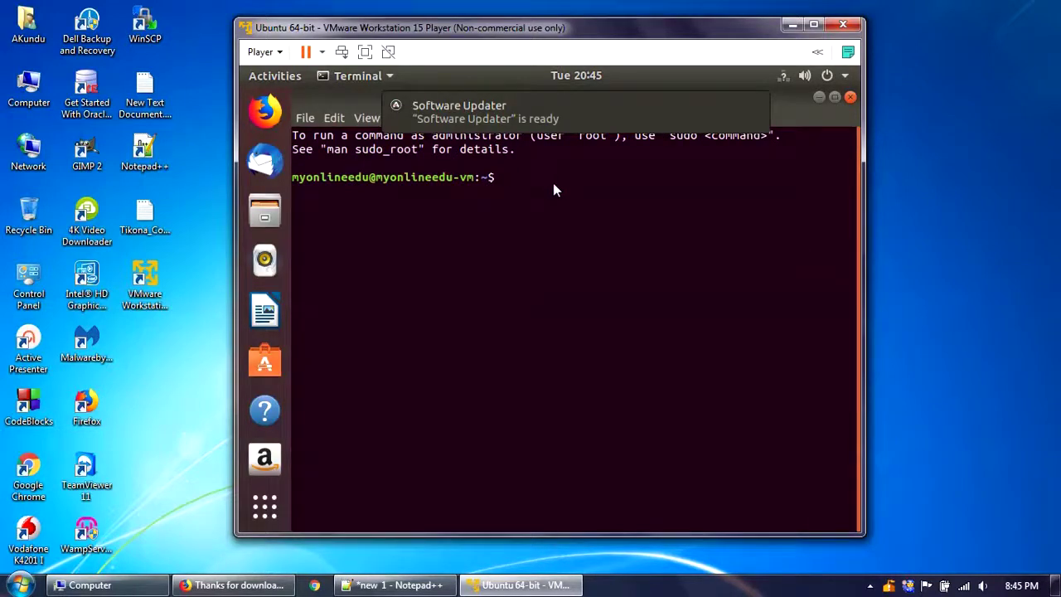
pyautogui.click(756, 105)
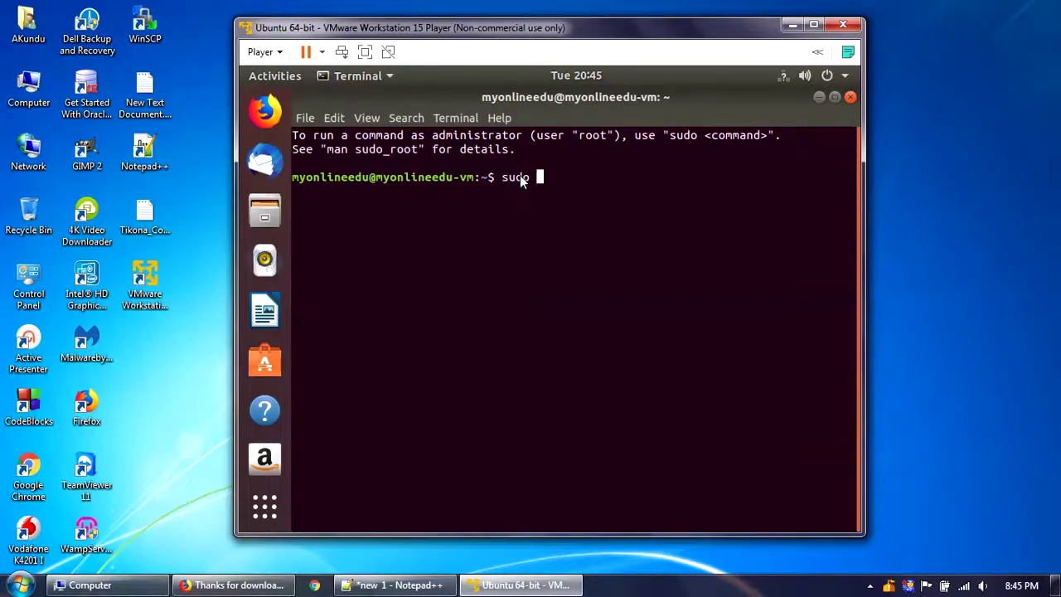
pyautogui.write('apt-get install ')
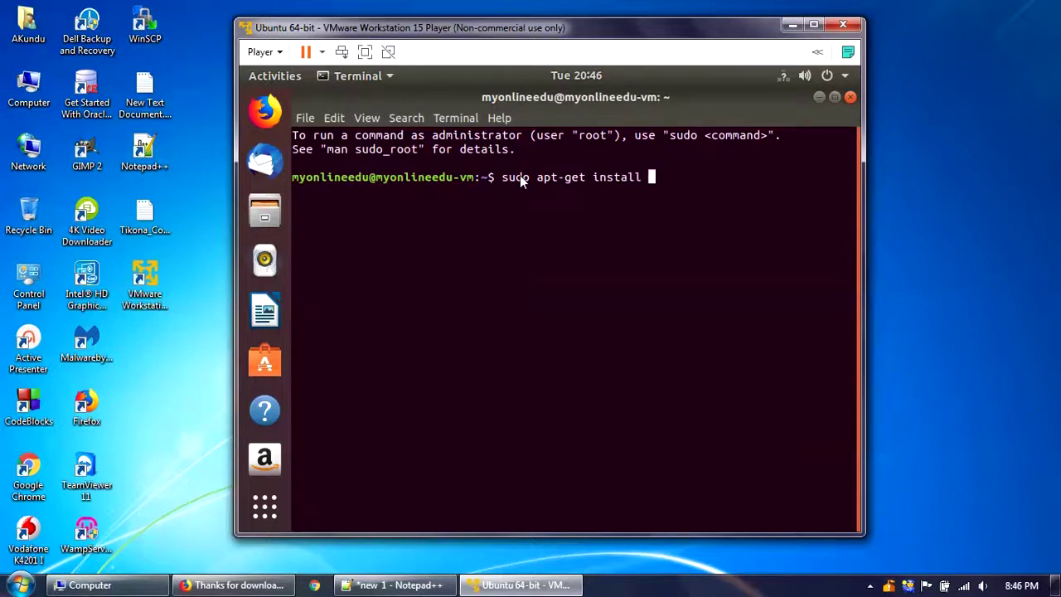
pyautogui.write('open-vm-tools')
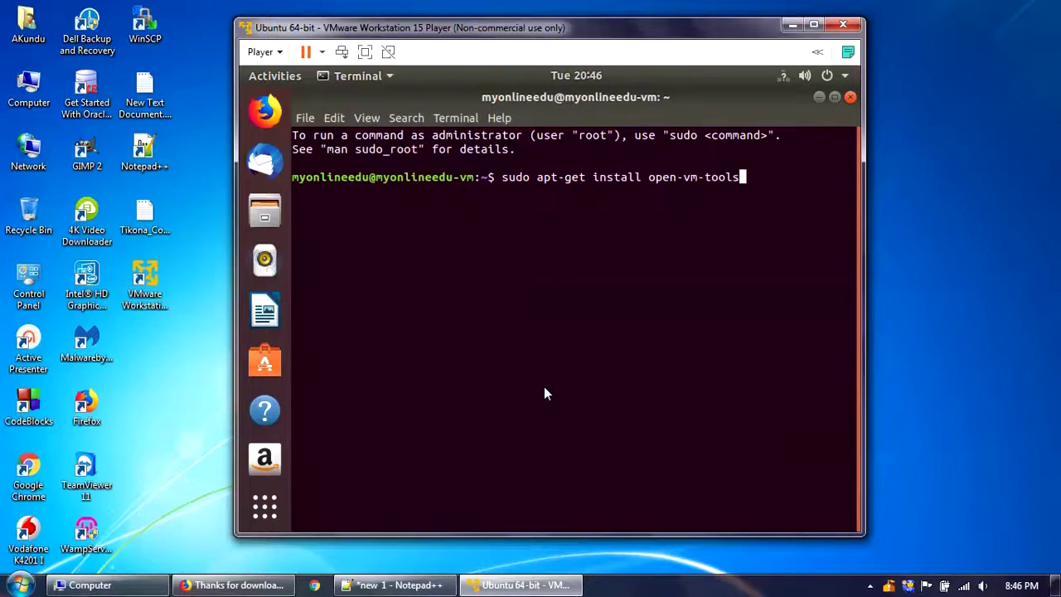
# Install open-vm-tools, then edit the recalled command to target open-vm-tools-desktop.
pyautogui.press('Return')
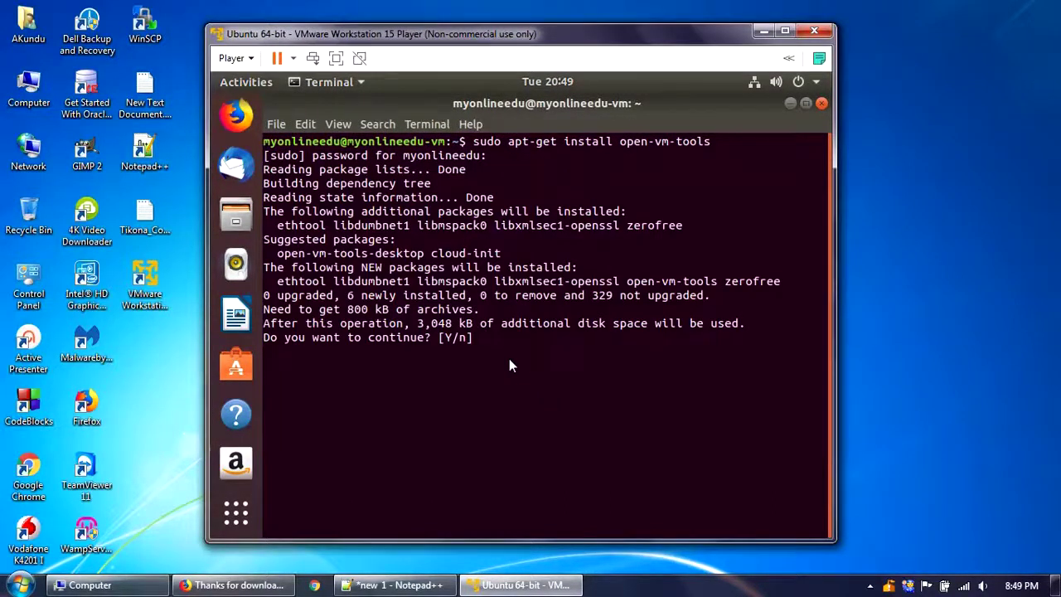
pyautogui.press('Return')
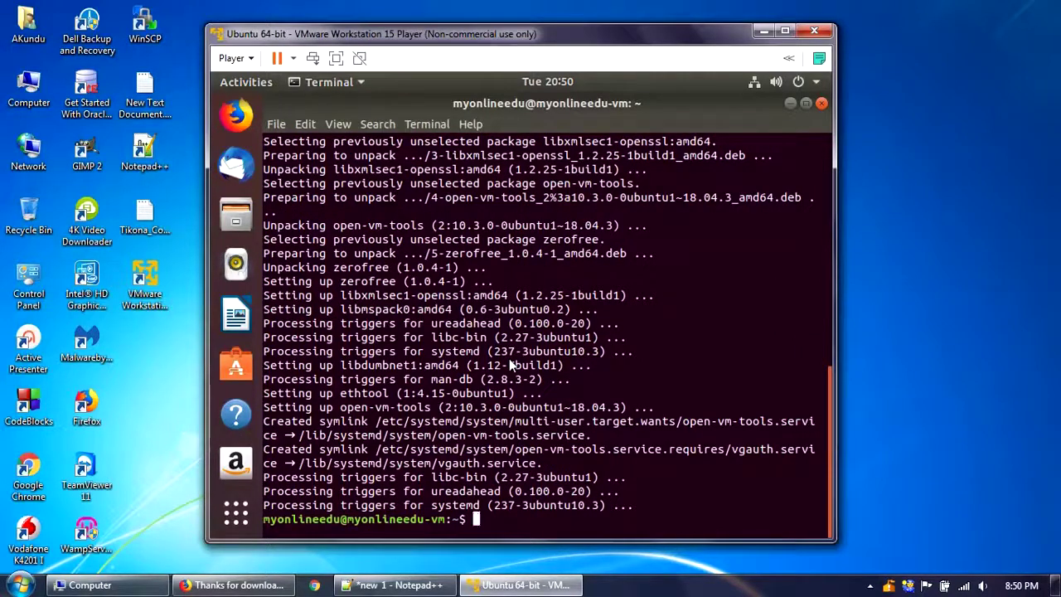
pyautogui.press('Up')
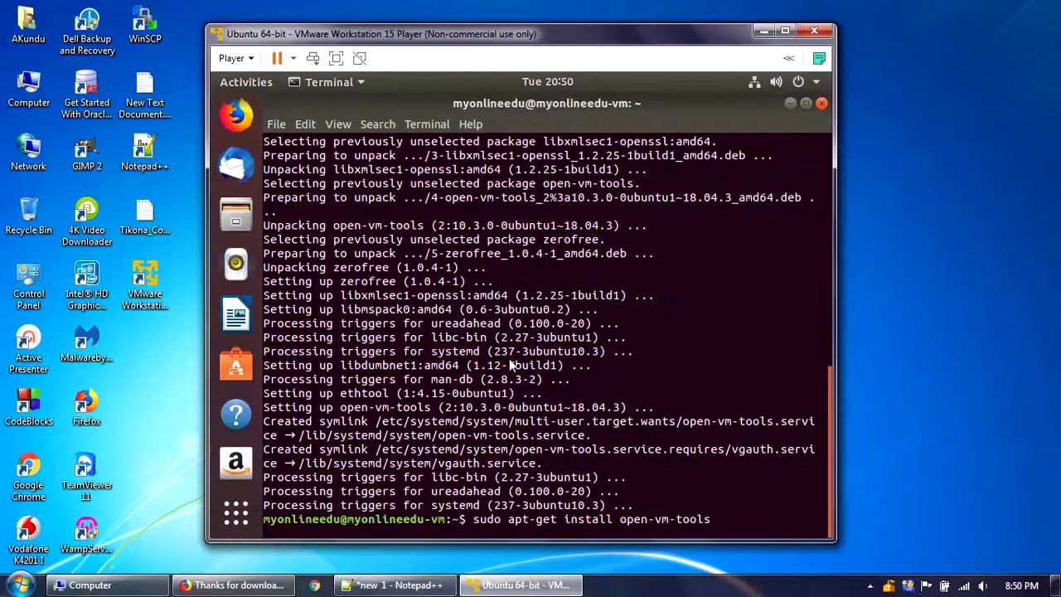
pyautogui.write('-')
pyautogui.write('desktop')
# Install open-vm-tools-desktop, answering 'y' to confirm, and close the Terminal.
pyautogui.press('Return')
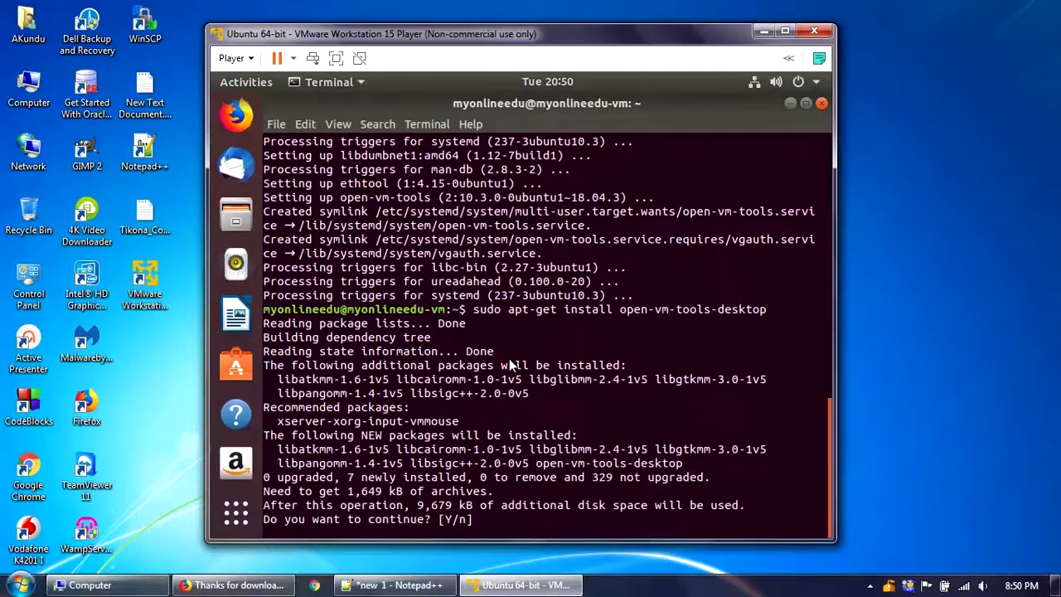
pyautogui.write('y')
pyautogui.press('Return')
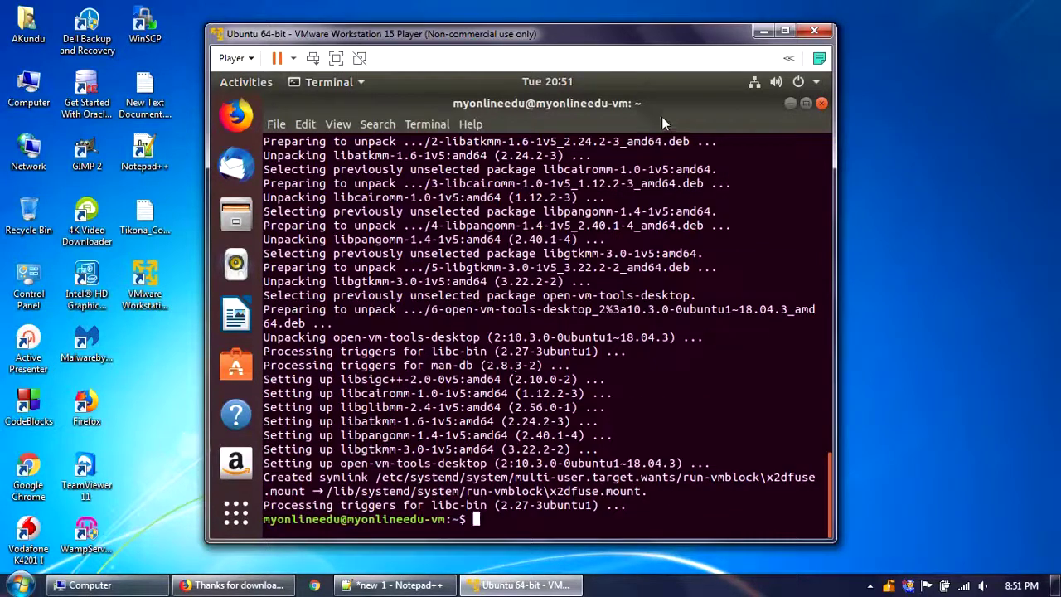
pyautogui.click(822, 103)
pyautogui.click(817, 87)
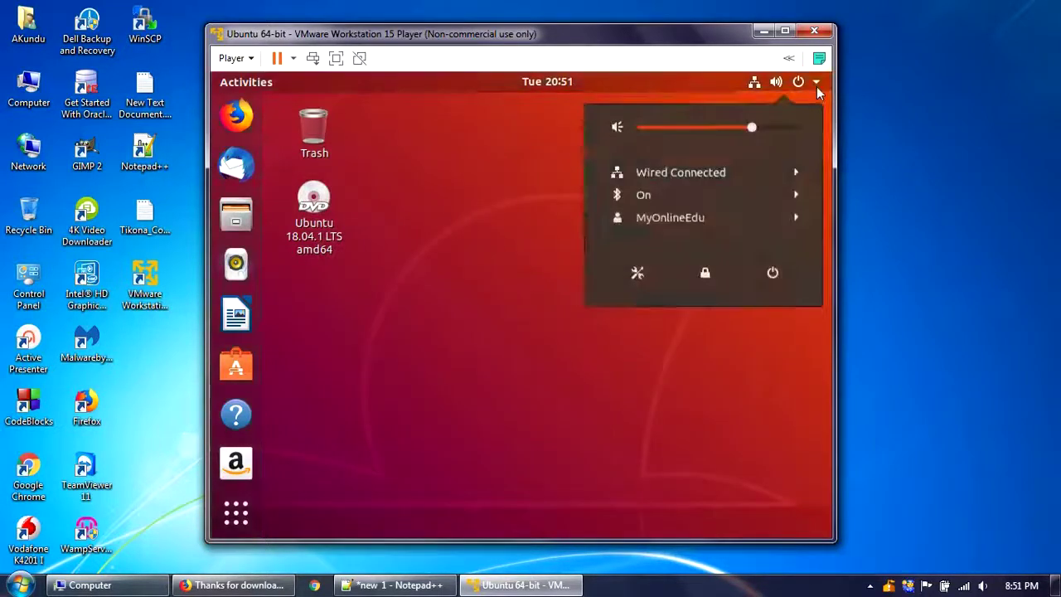
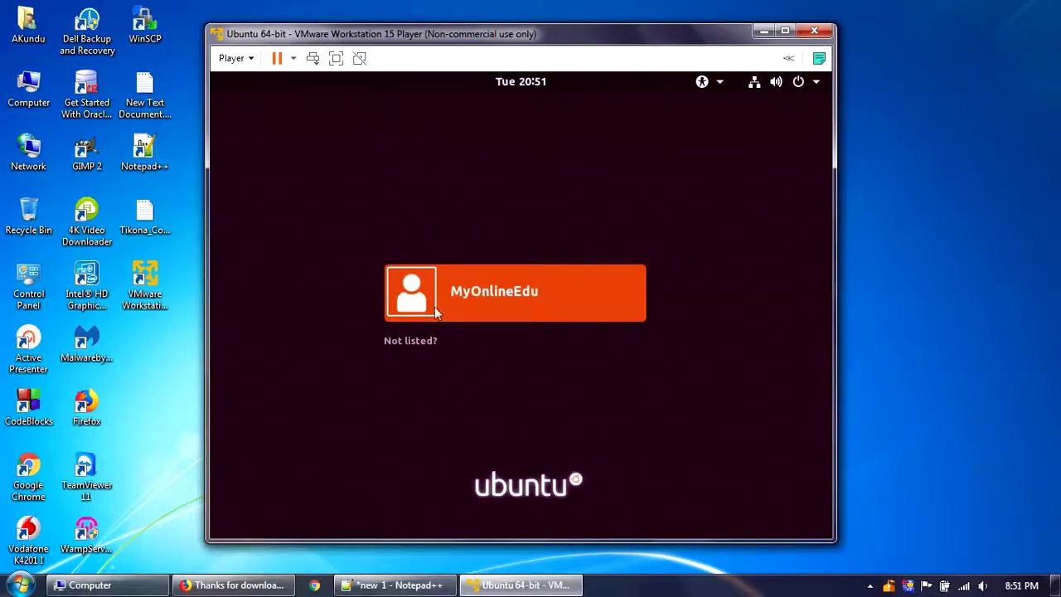
# Sign in to the Ubuntu user account with its password.
pyautogui.click(418, 298)
pyautogui.write('•••••••')
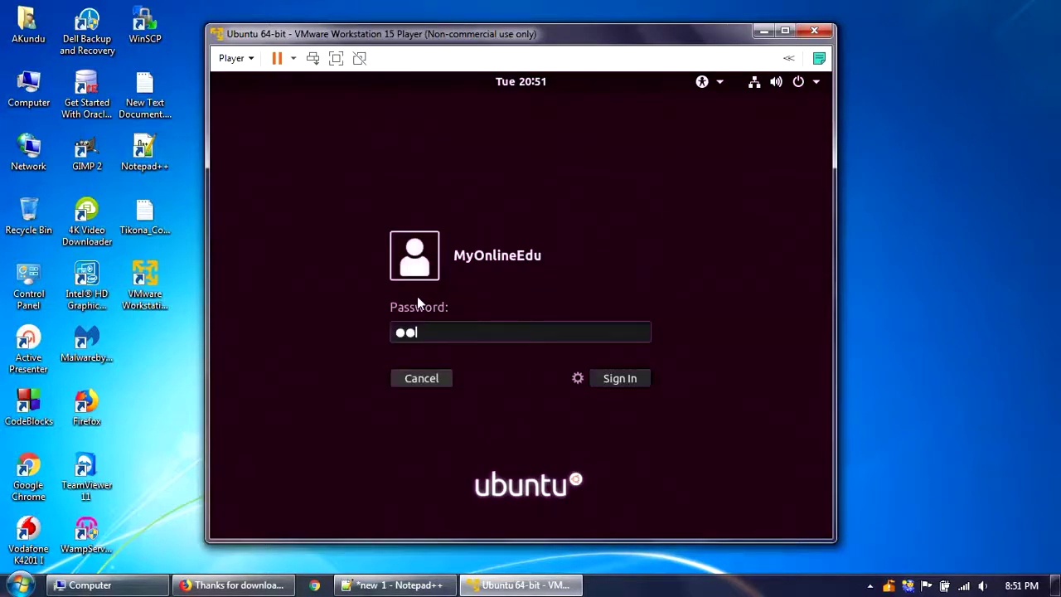
pyautogui.press('Return')
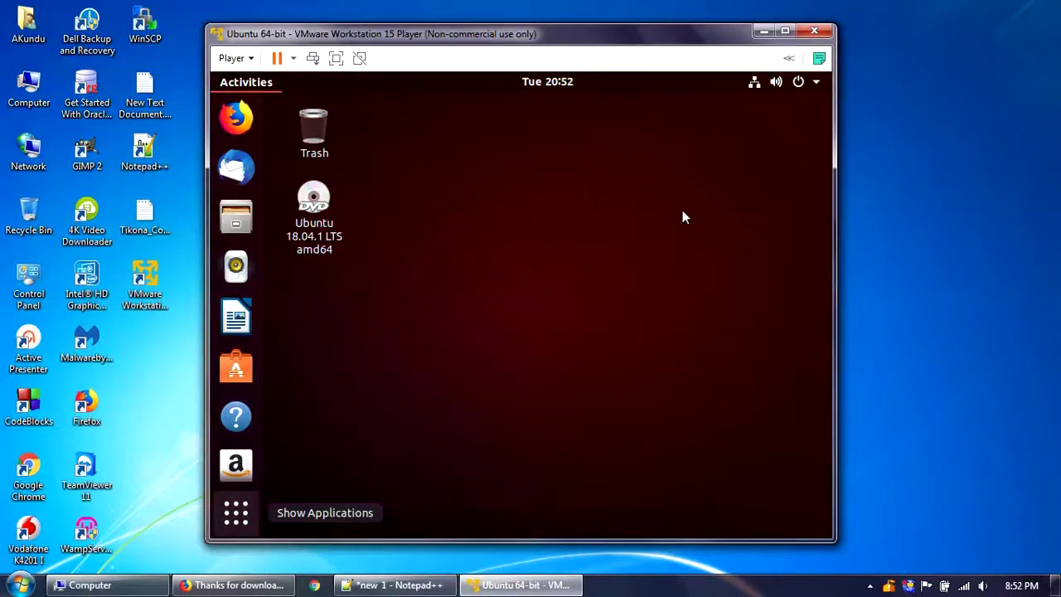
# Glance at the applications overview, then maximize the VMware Player window.
pyautogui.press('super+a')
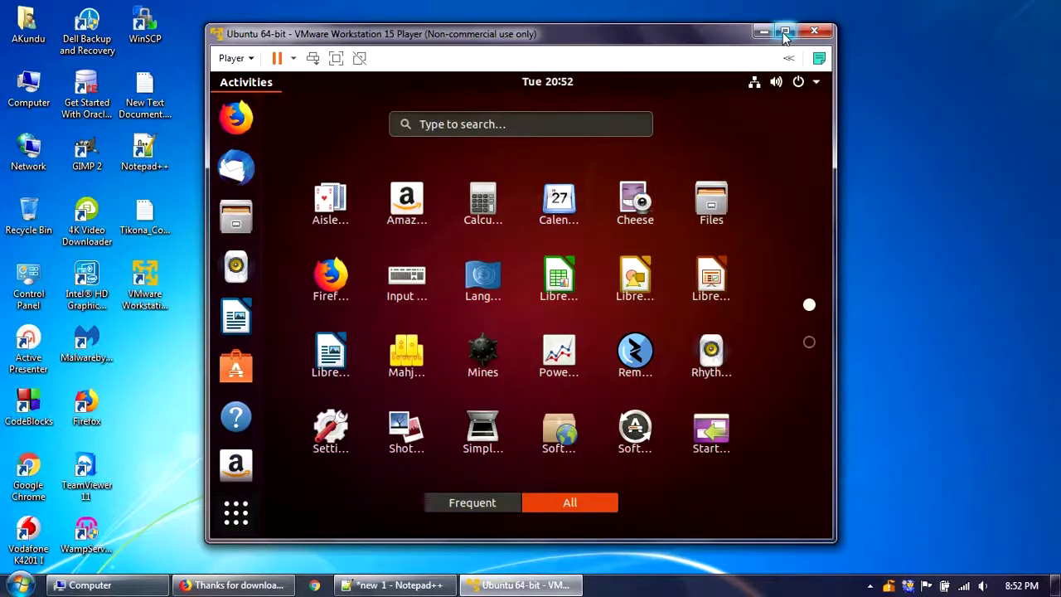
pyautogui.click(236, 514)
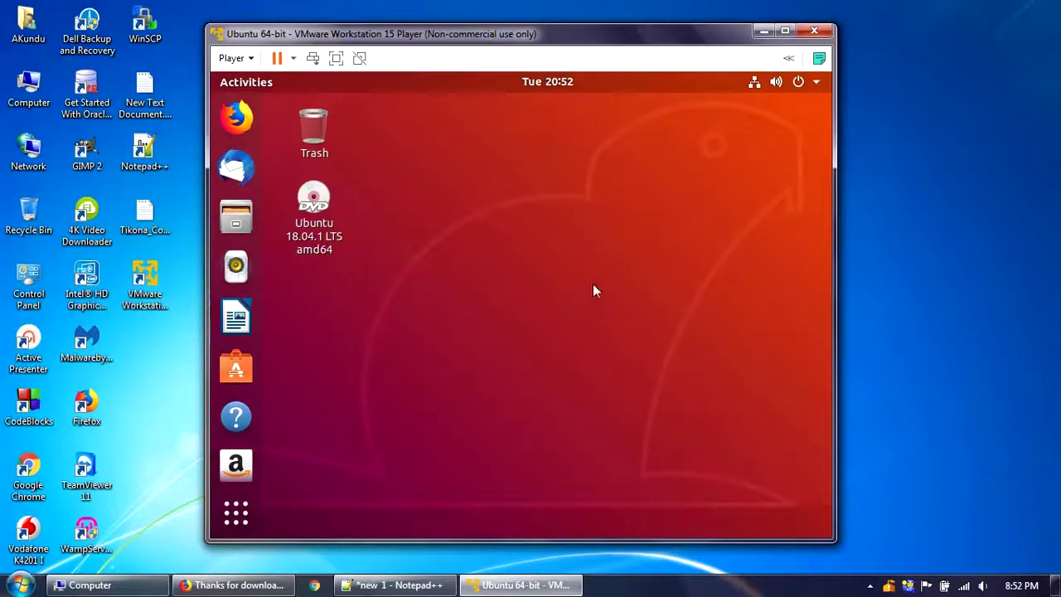
pyautogui.click(786, 31)
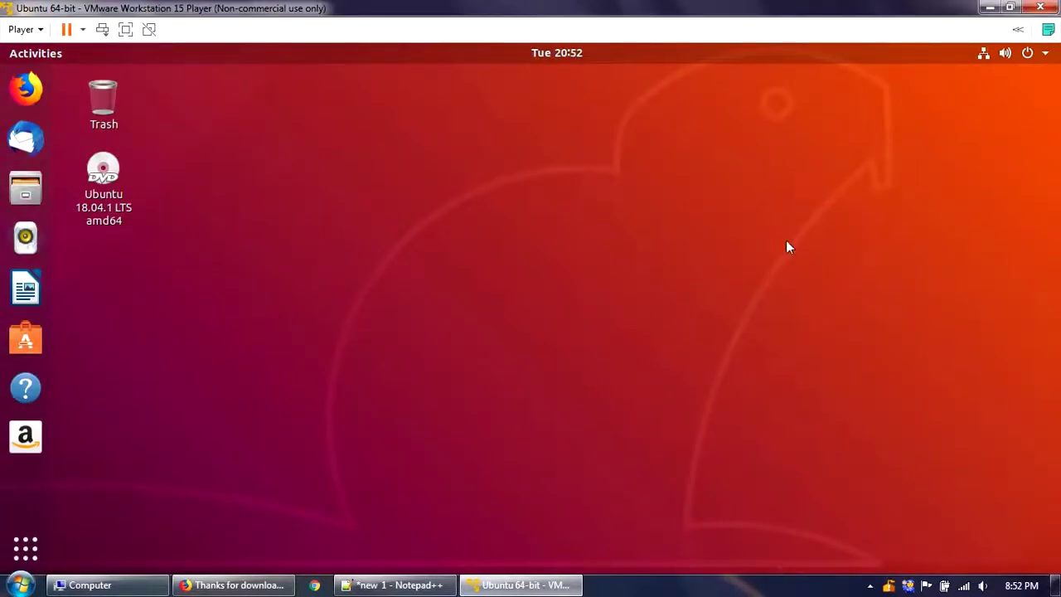
# Launch Terminal by searching 'ter' in the applications overview.
pyautogui.click(27, 549)
pyautogui.click(468, 98)
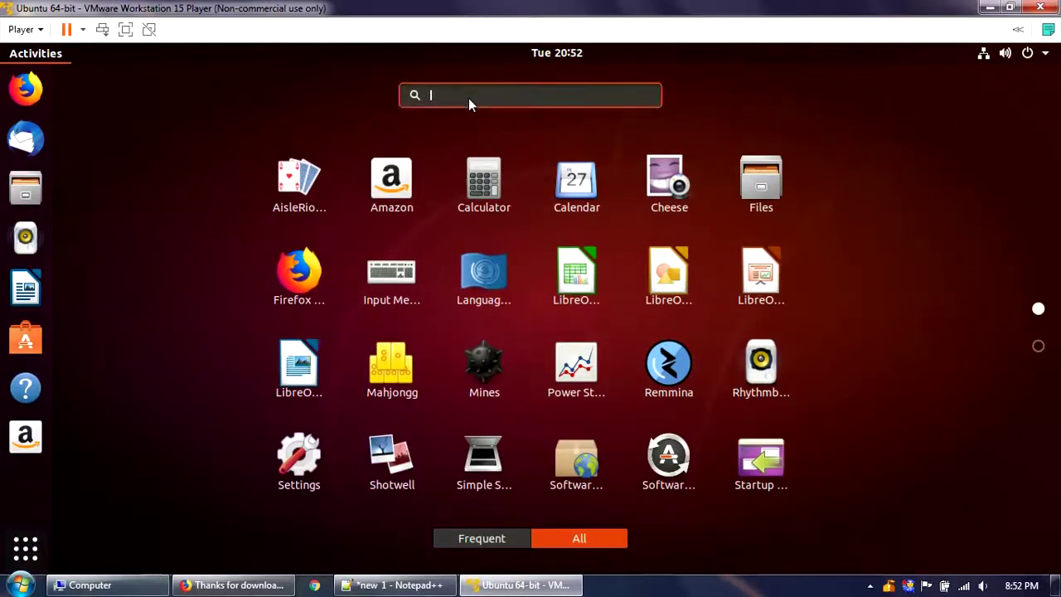
pyautogui.write('ter')
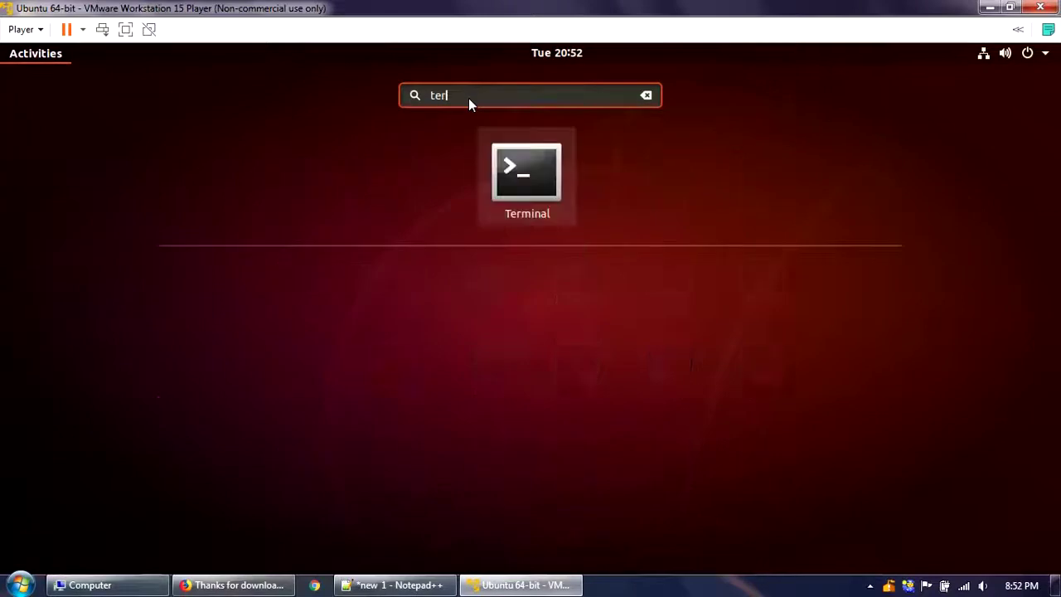
pyautogui.click(529, 172)
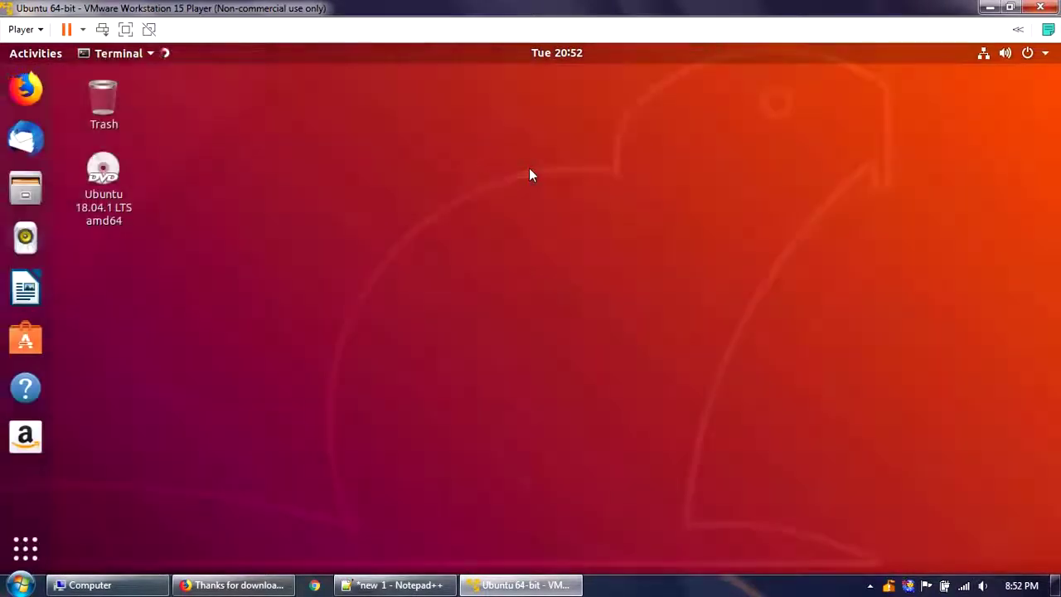
# Run pwd, ls and ls -l in the Terminal.
pyautogui.write('pwd')
pyautogui.press('Return')
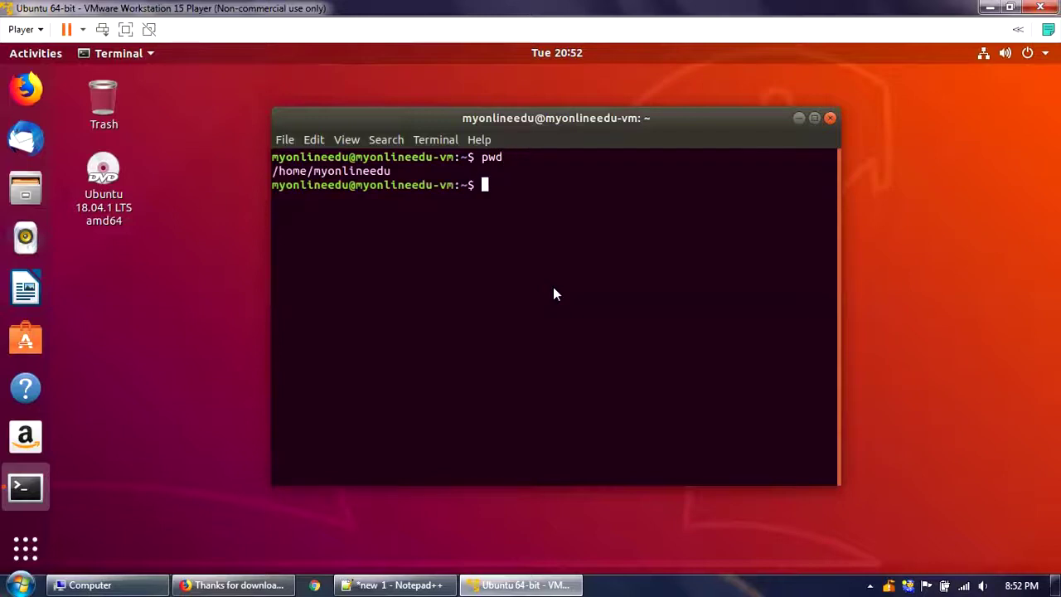
pyautogui.write('ls')
pyautogui.press('Return')
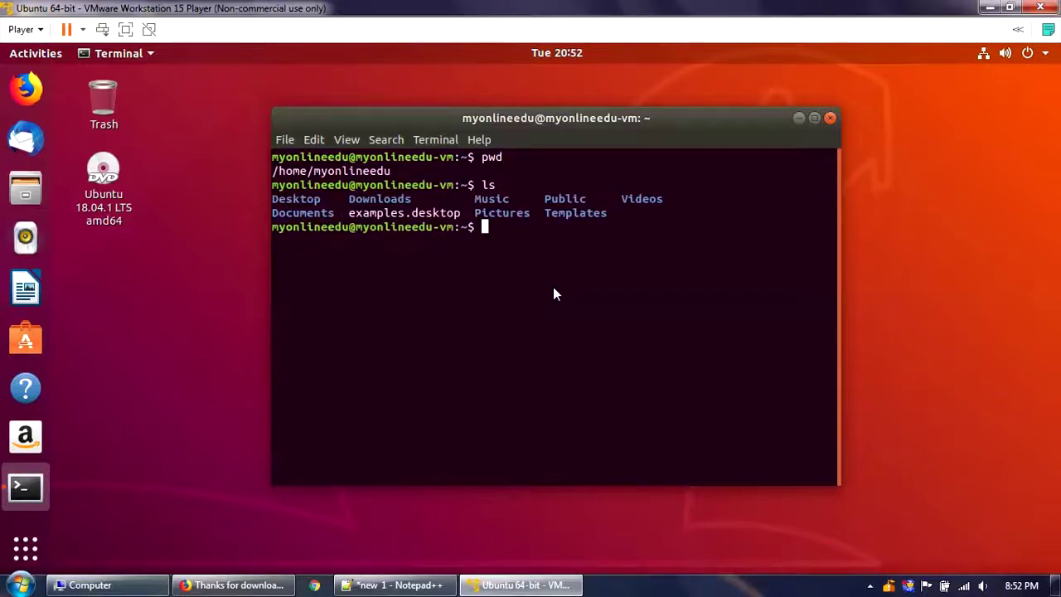
pyautogui.write('ls -l')
pyautogui.press('Return')
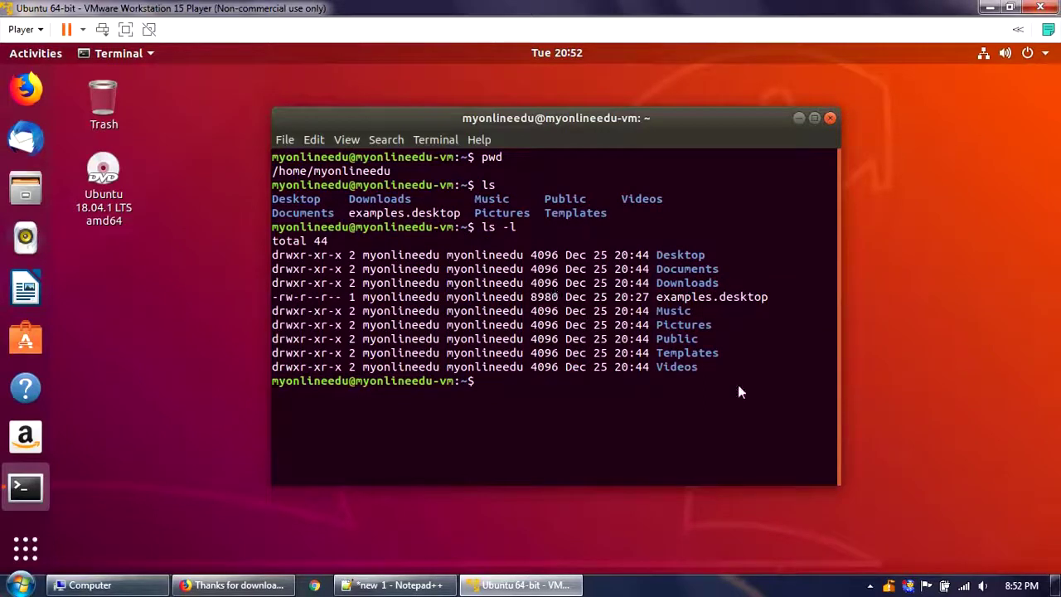